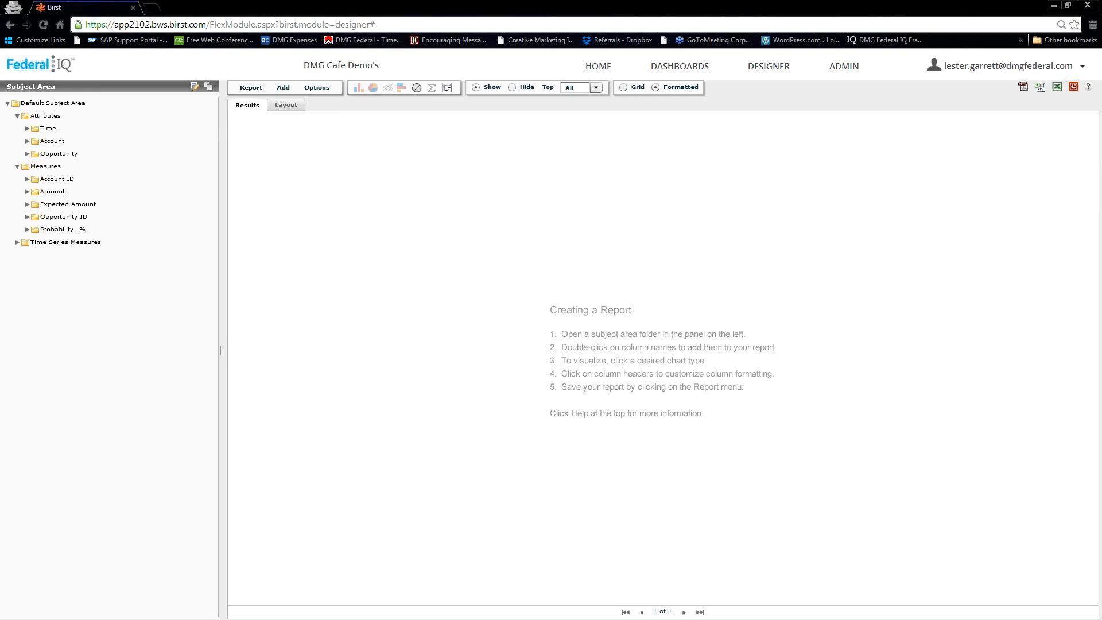
- Add Account Billing State/Province and Expected Amount's By Load Date Sum to the report, with Pivot Control showing
click(27, 141)
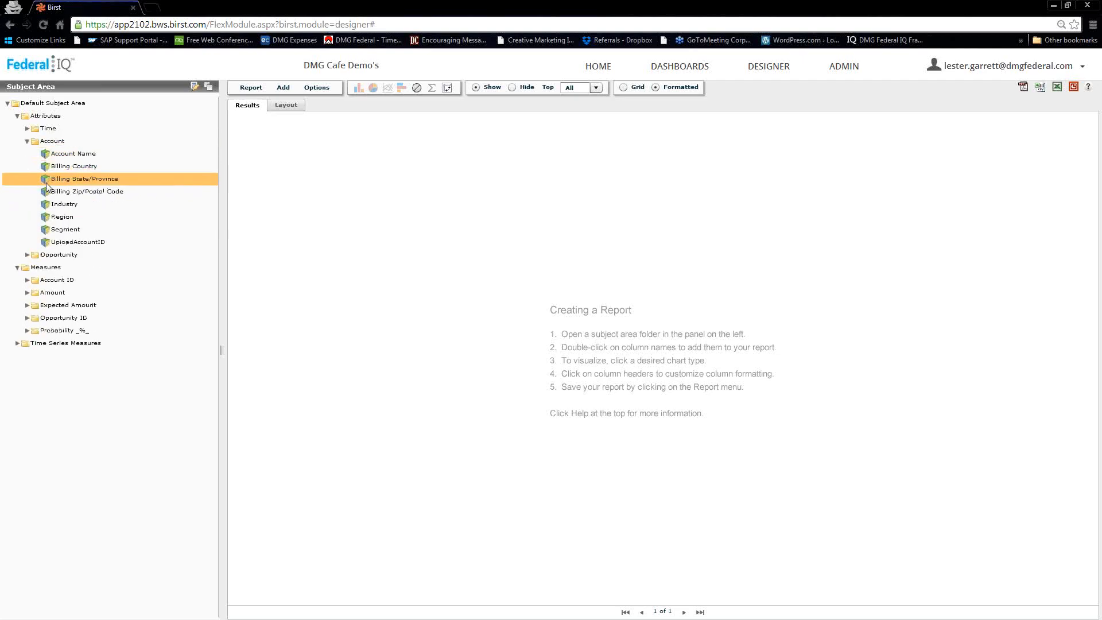
double_click(63, 179)
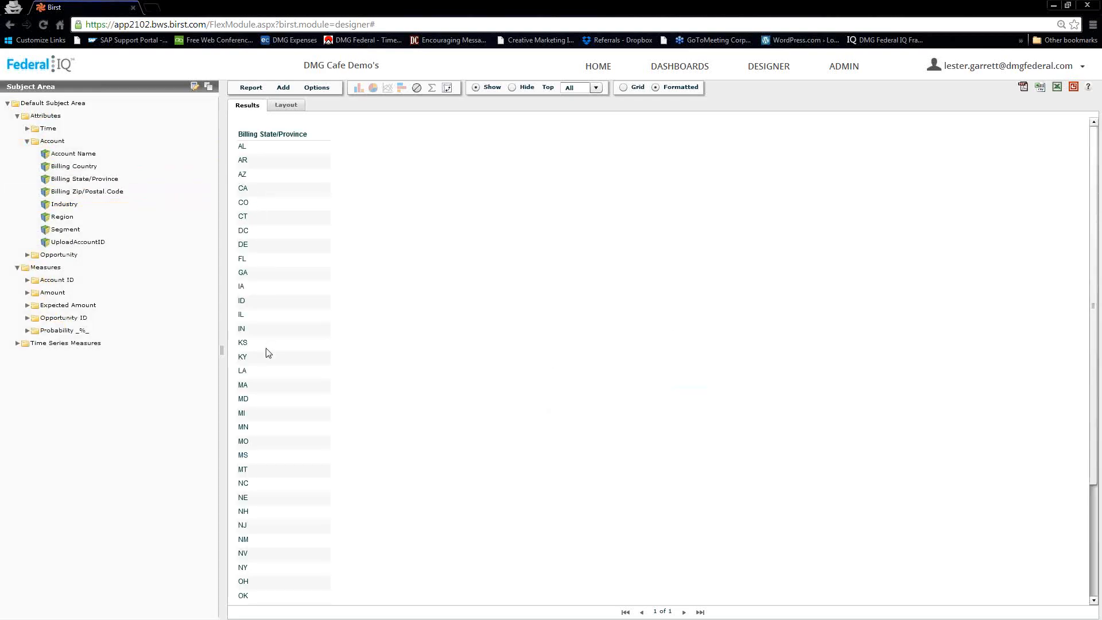
click(26, 306)
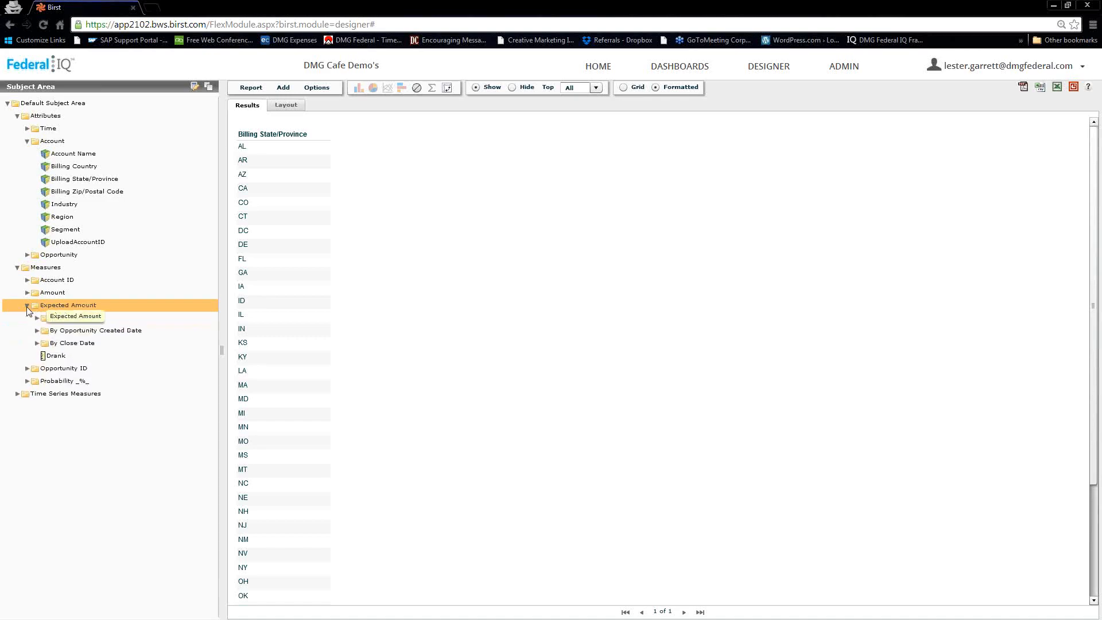
click(37, 318)
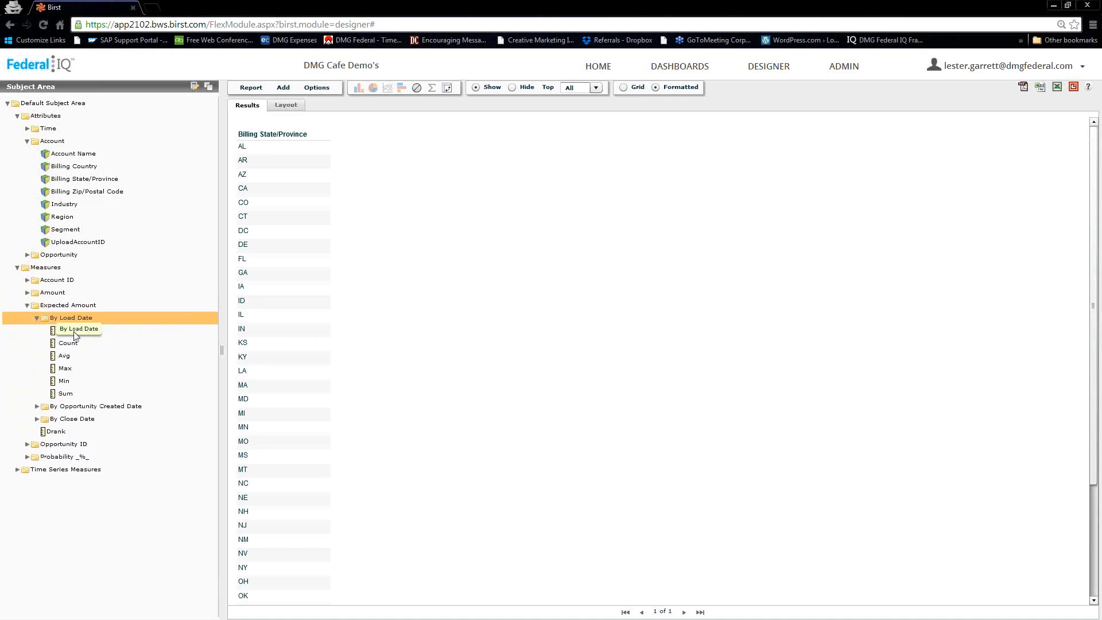
double_click(66, 395)
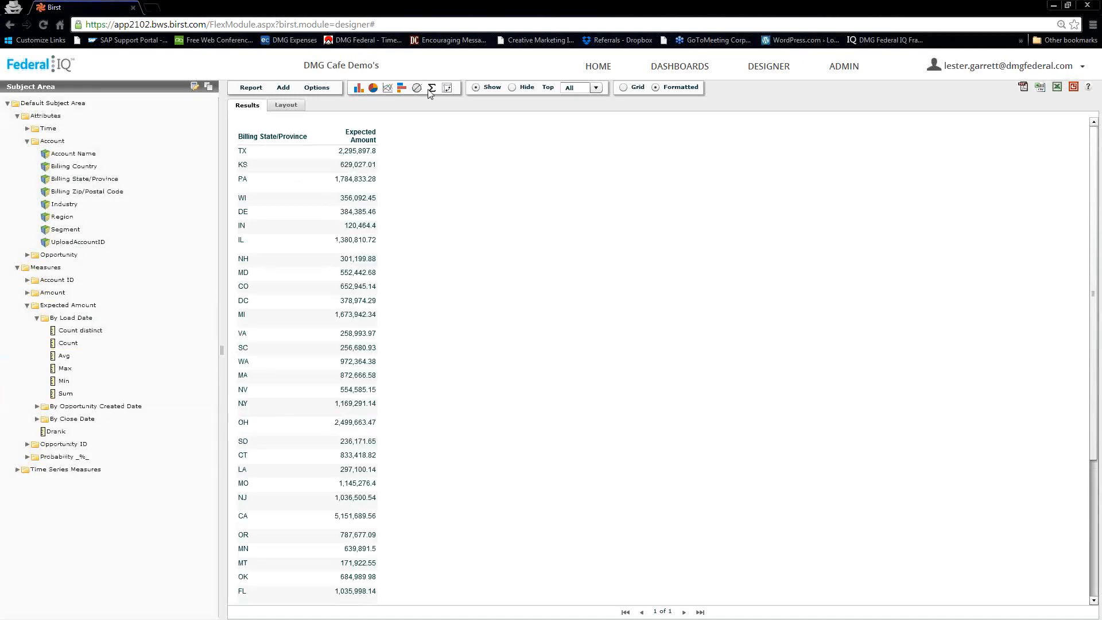
click(447, 88)
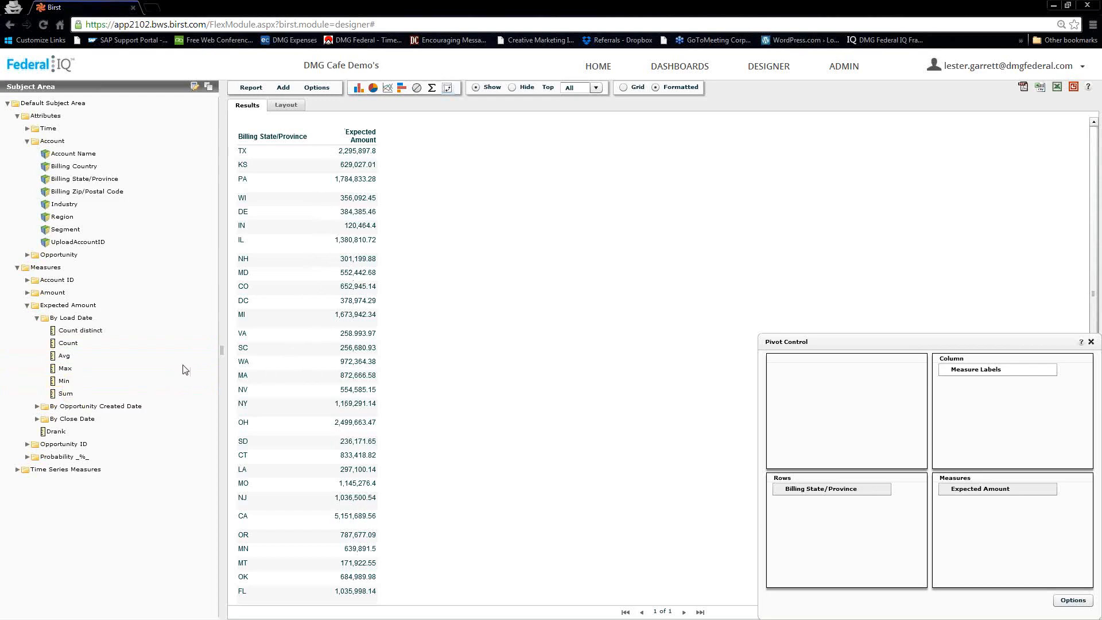
- Add a new expression under the Measures folder and start naming it Drank
click(29, 268)
right_click(29, 267)
click(50, 277)
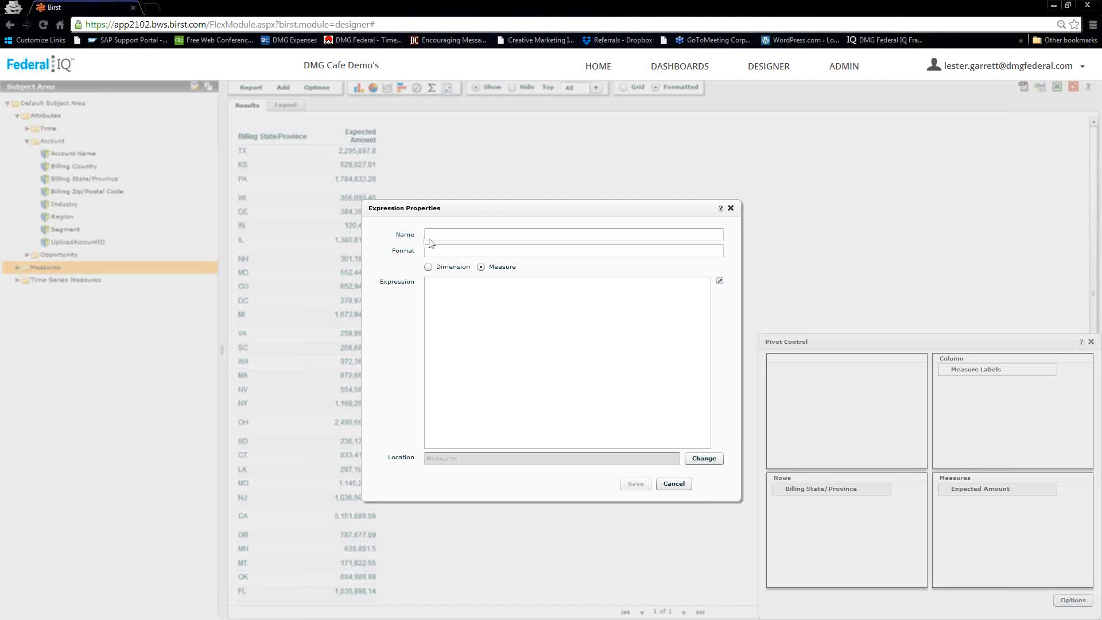
click(439, 237)
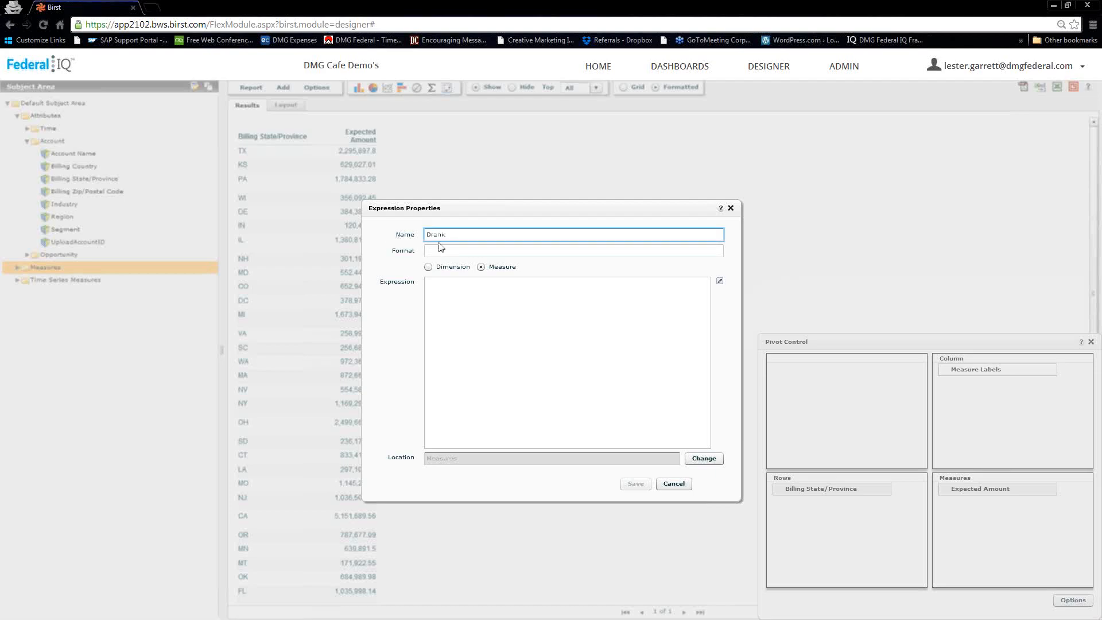
- Make the expression a dimension defined as DRank([Sum: Expected Amount])
click(428, 267)
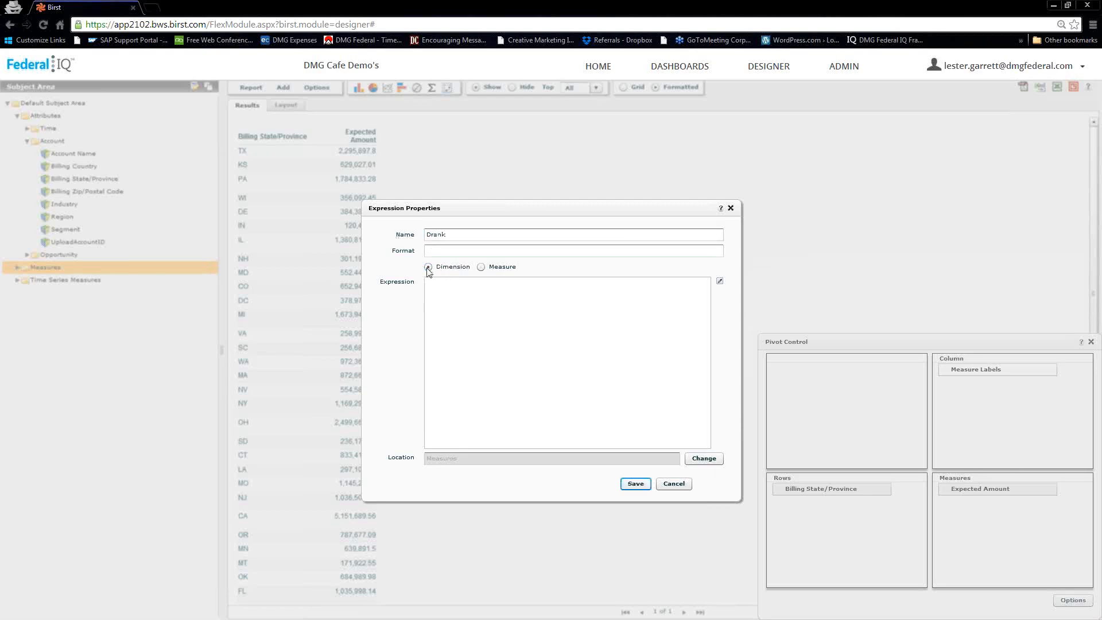
click(720, 282)
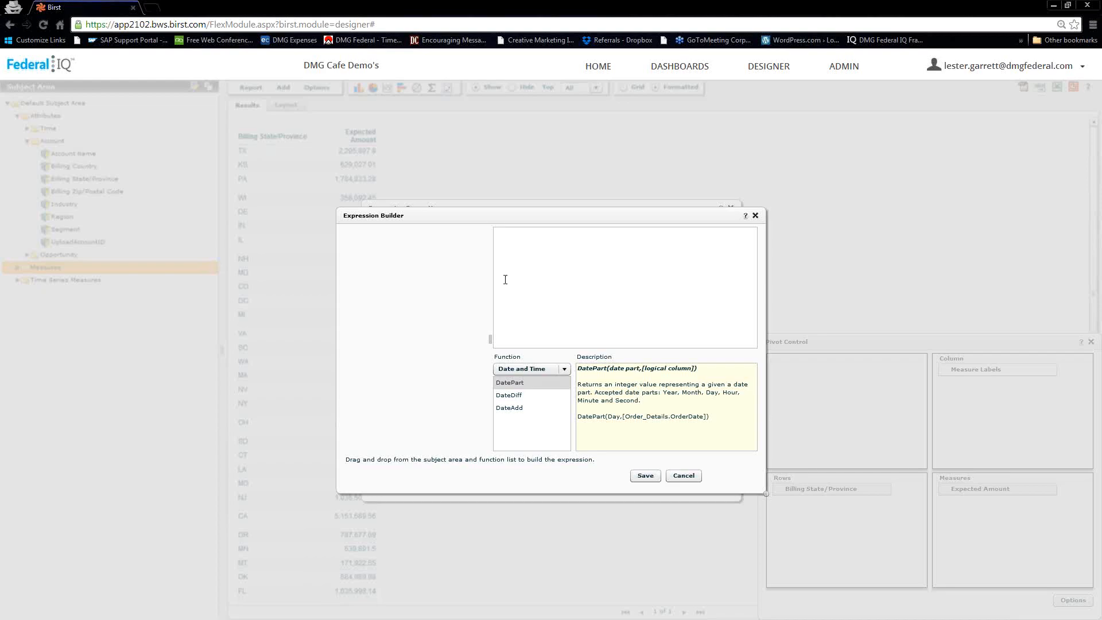
click(564, 368)
drag(566, 397, 566, 418)
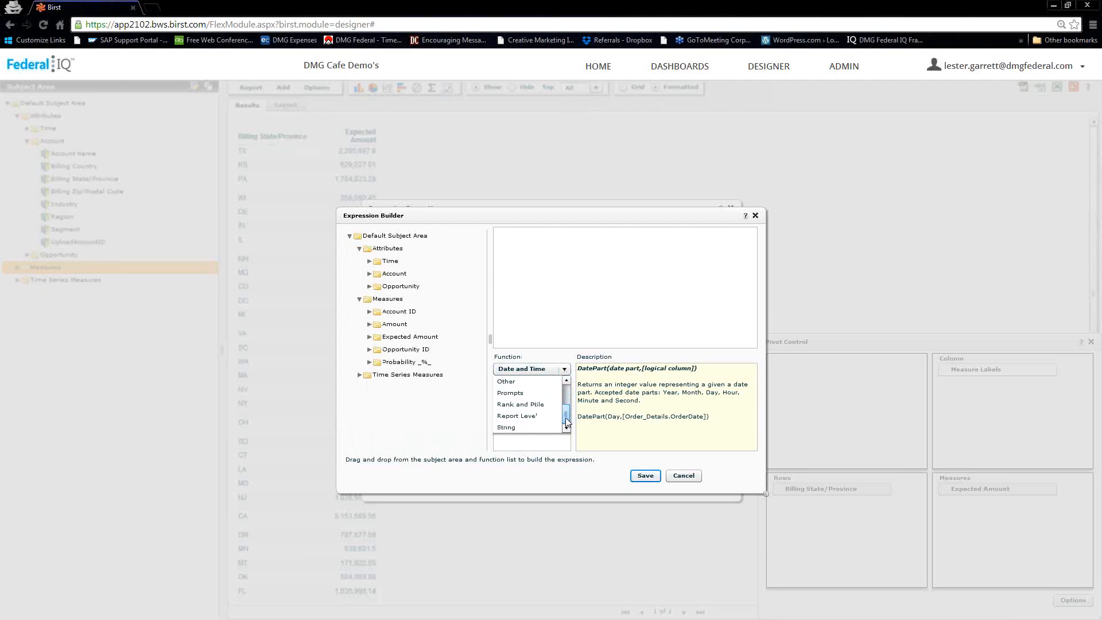
click(525, 408)
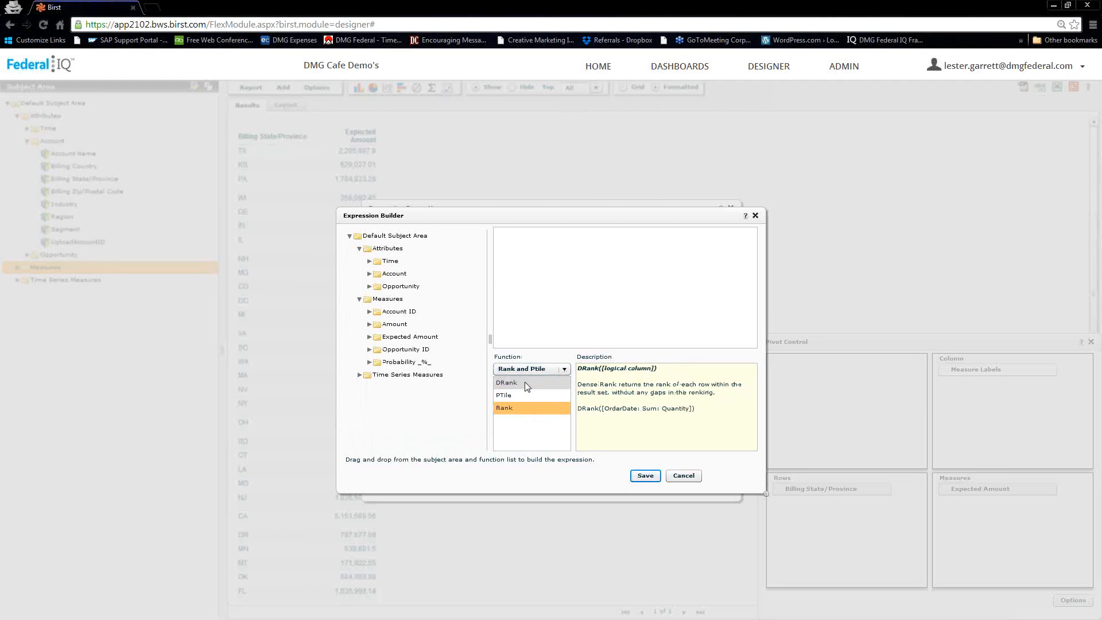
drag(509, 384, 546, 262)
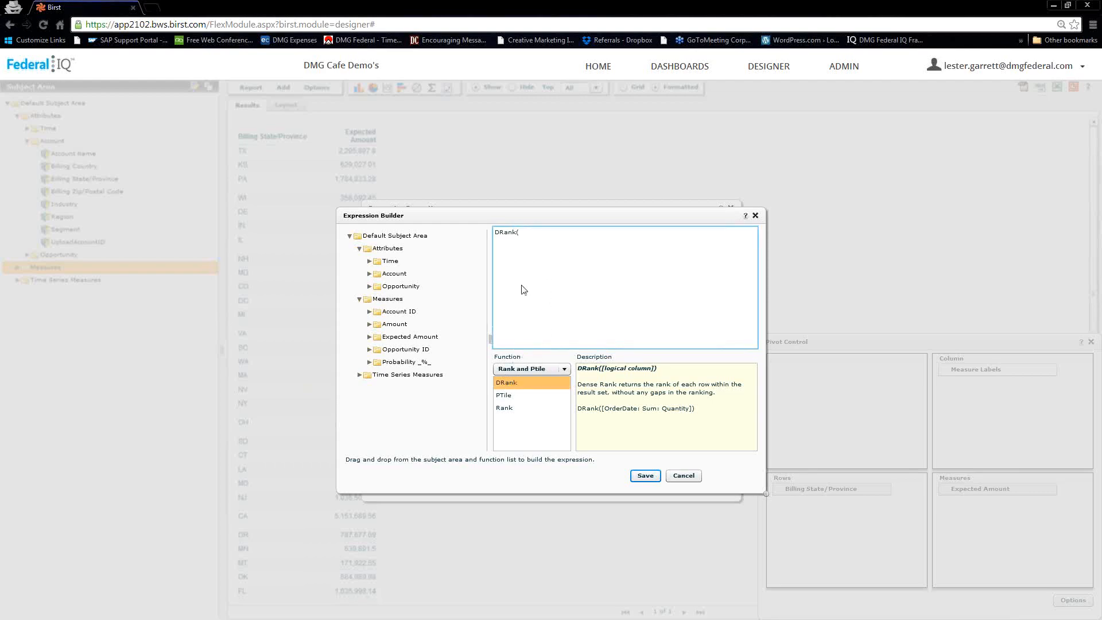
click(369, 337)
click(380, 350)
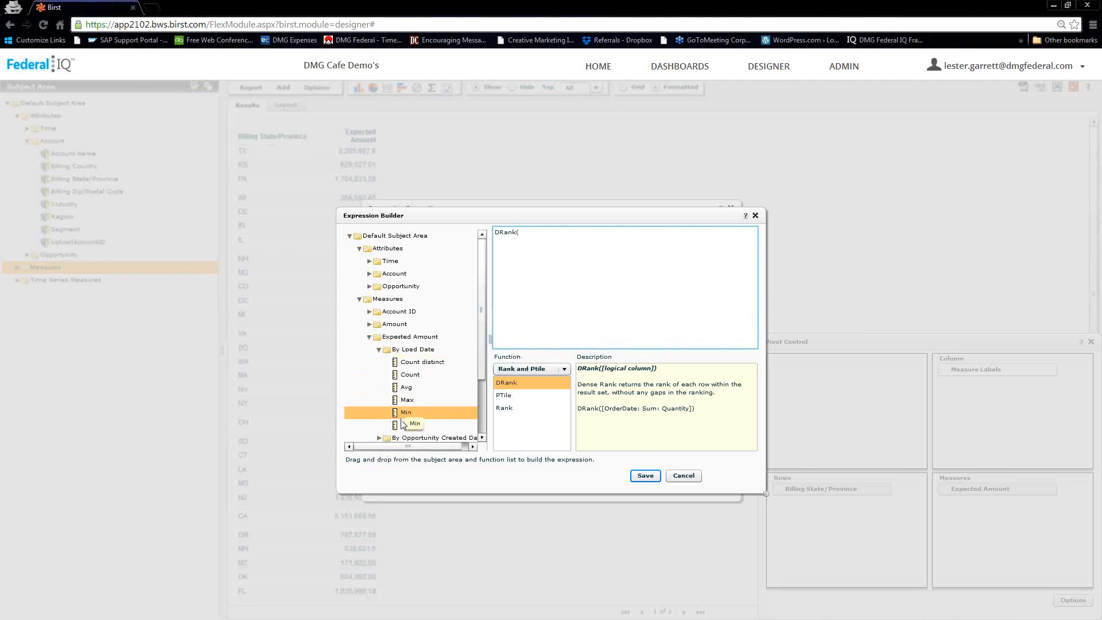
drag(401, 427, 553, 253)
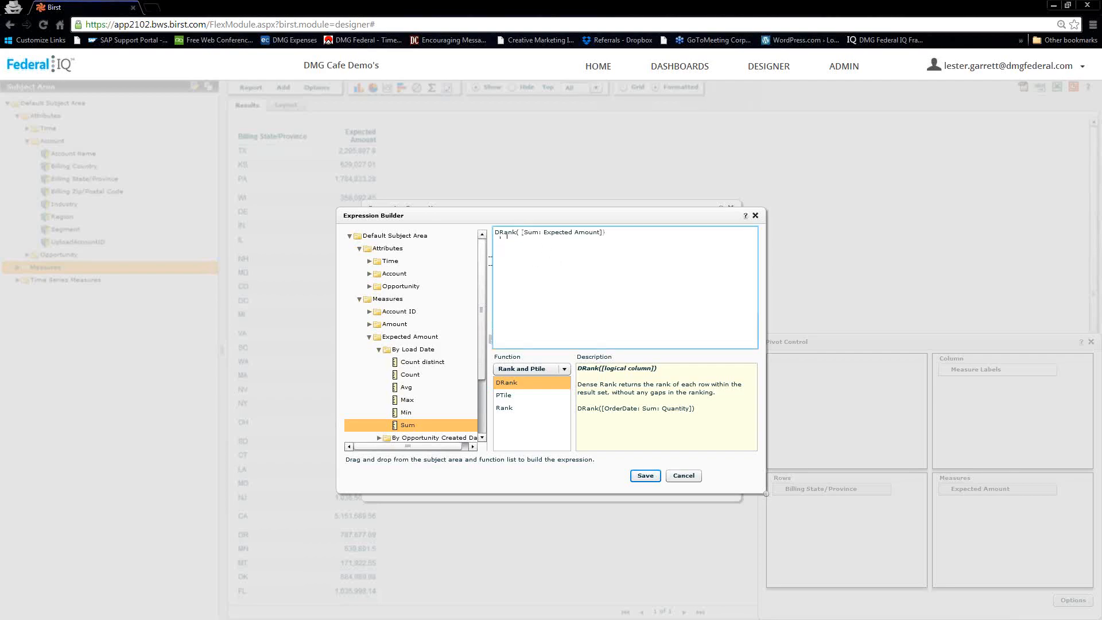
click(645, 475)
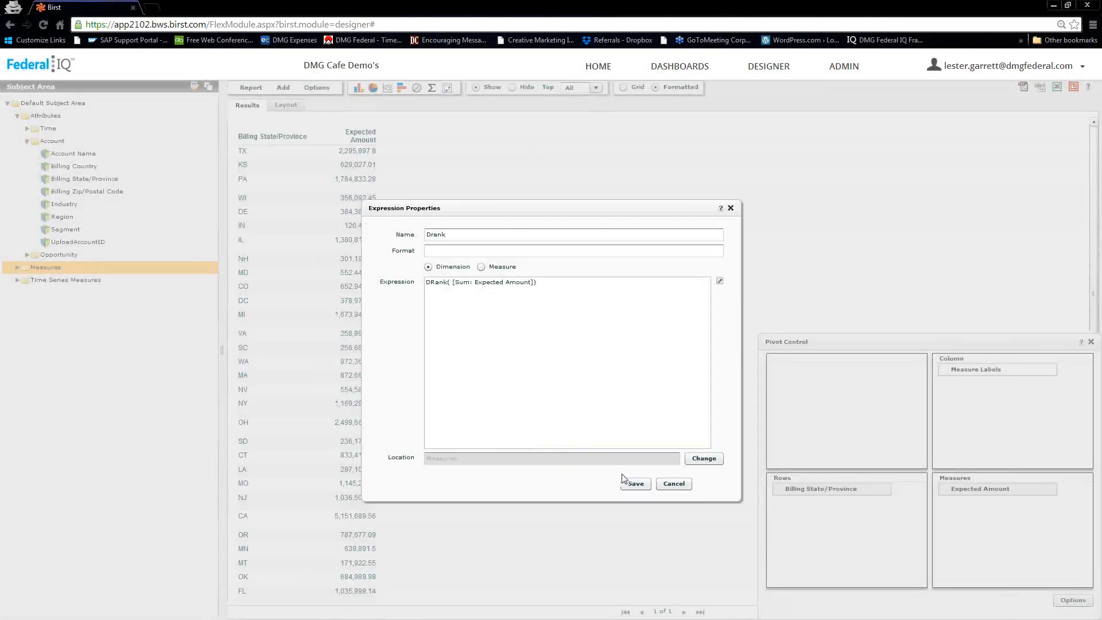
- Rename the duplicate expression Drank to Drank1 and save it
click(635, 483)
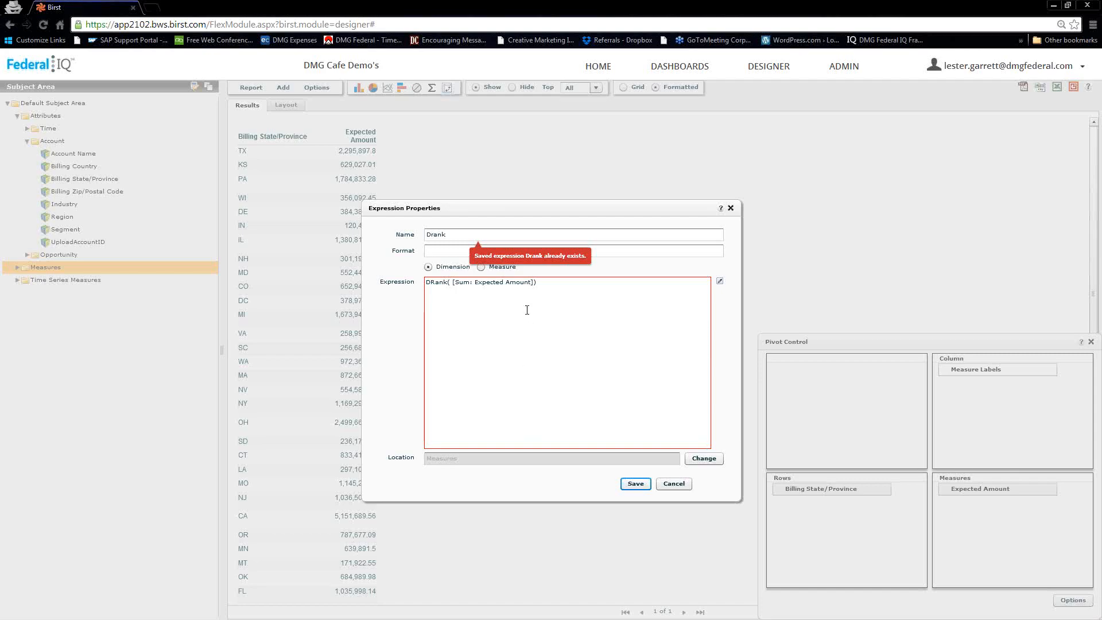
click(457, 236)
double_click(457, 236)
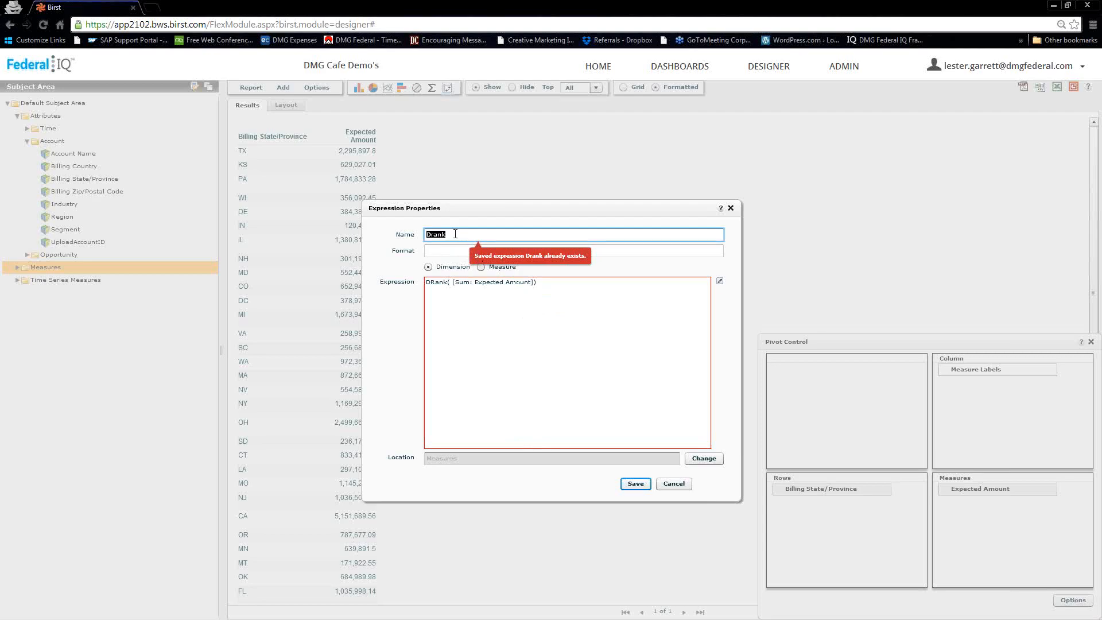
click(454, 235)
click(636, 483)
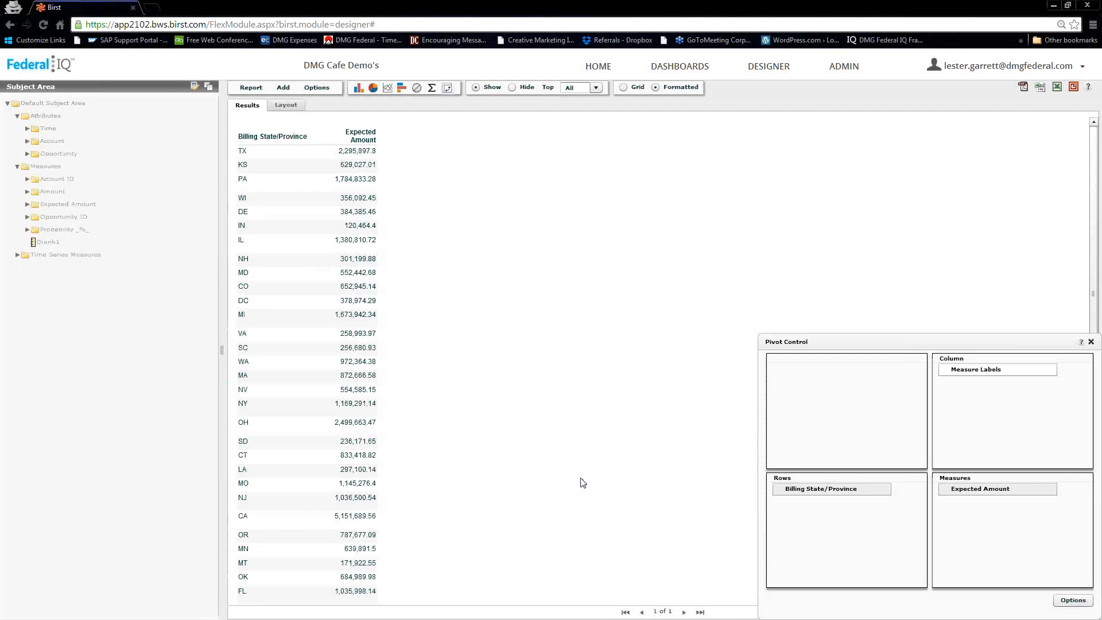
- Add Drank1 to the report rows and sort the report by Drank1 ascending
drag(58, 246, 795, 513)
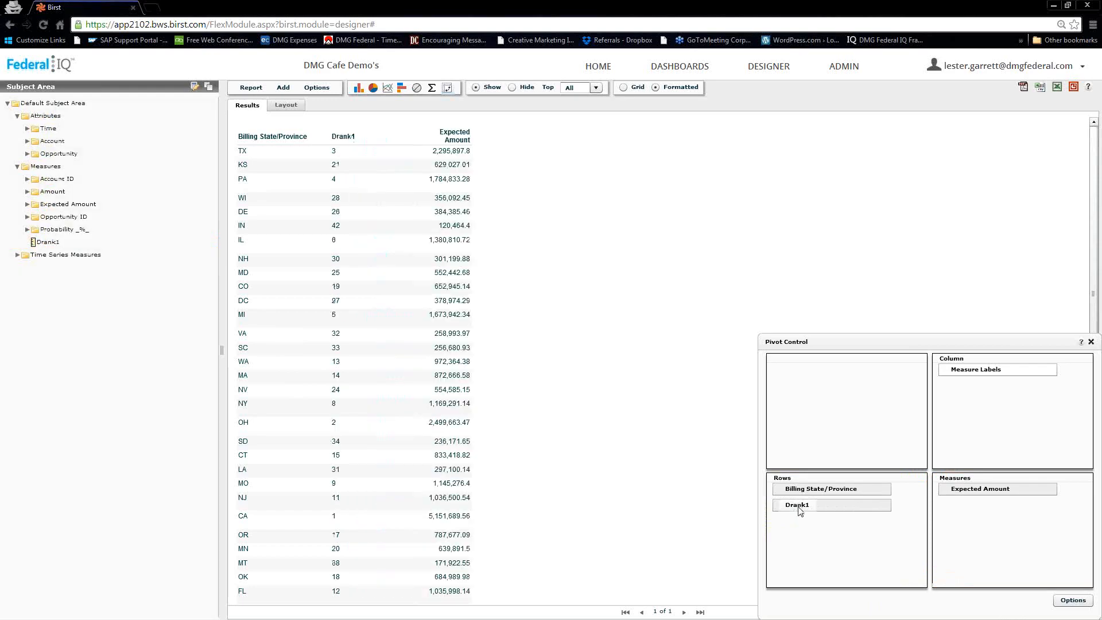
click(800, 510)
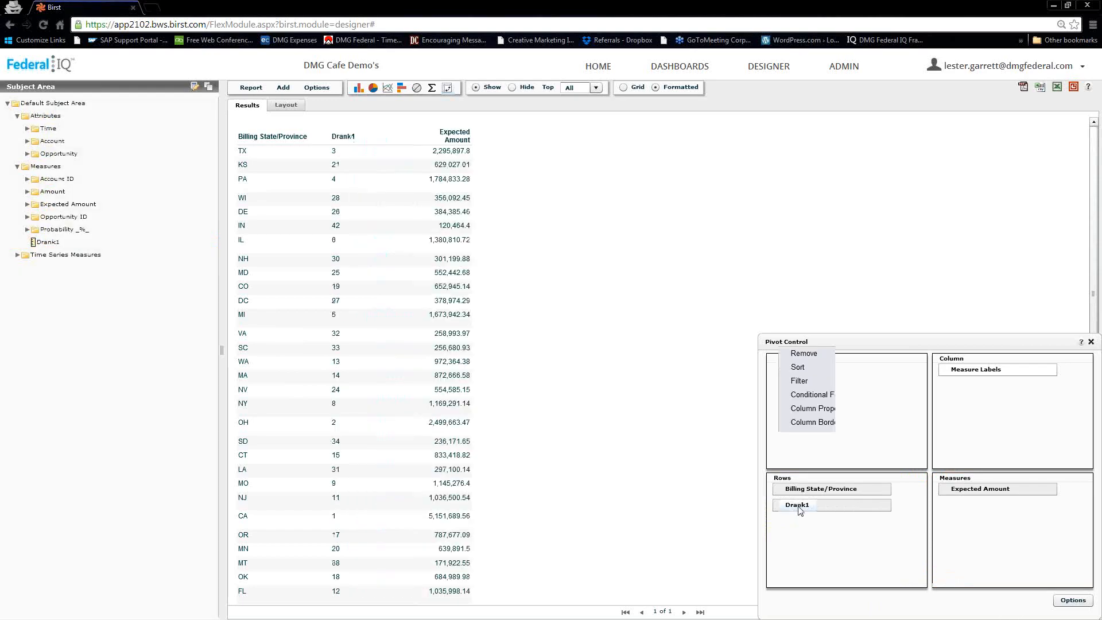
click(798, 371)
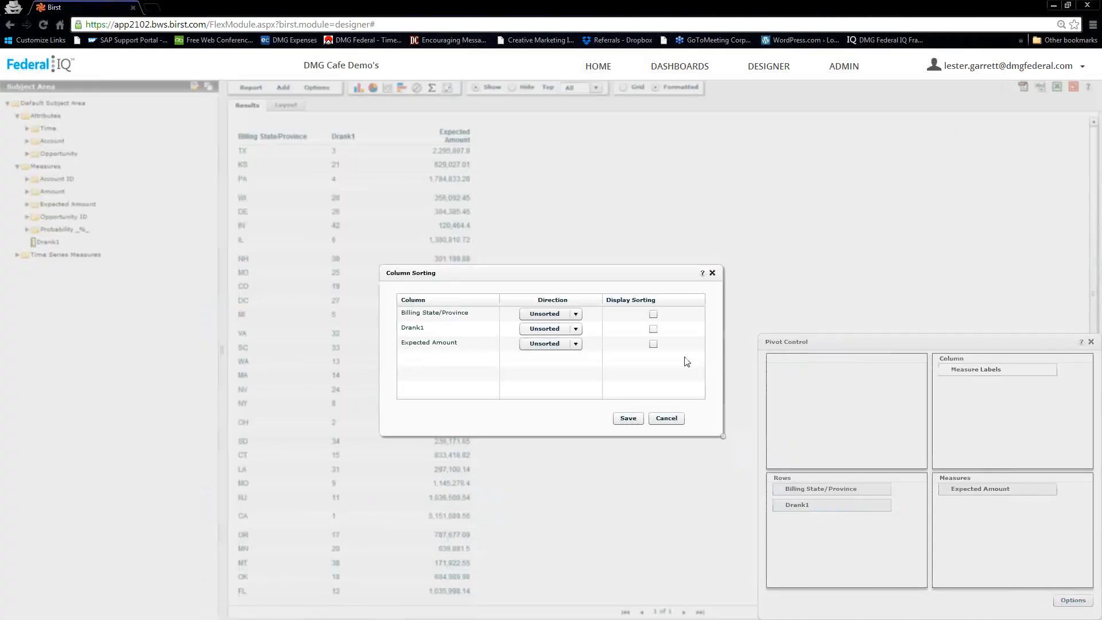
click(563, 331)
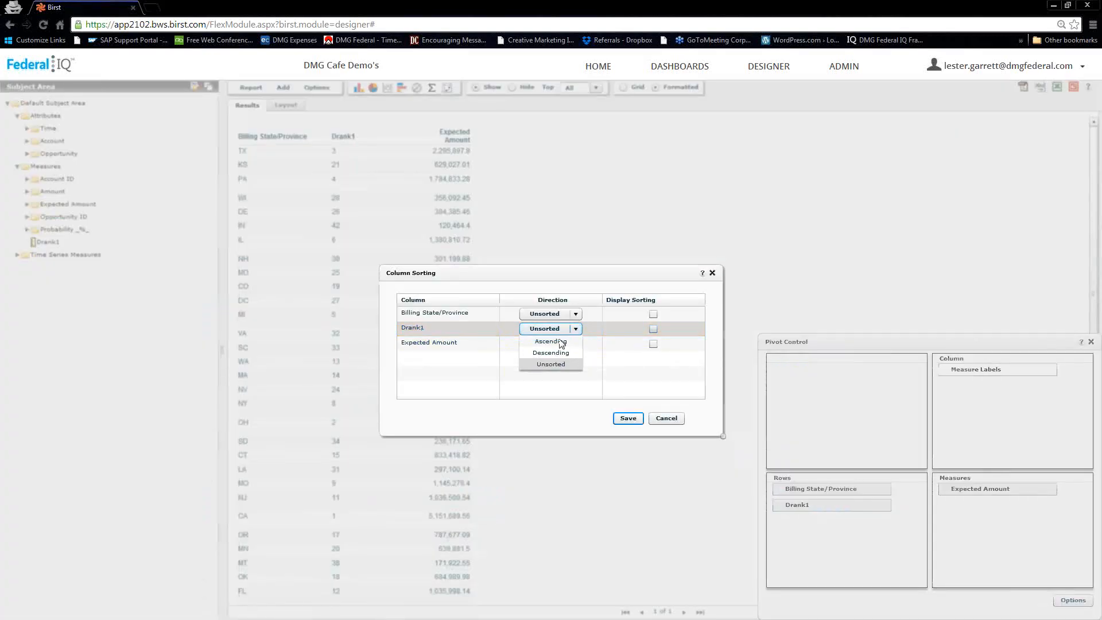
click(562, 352)
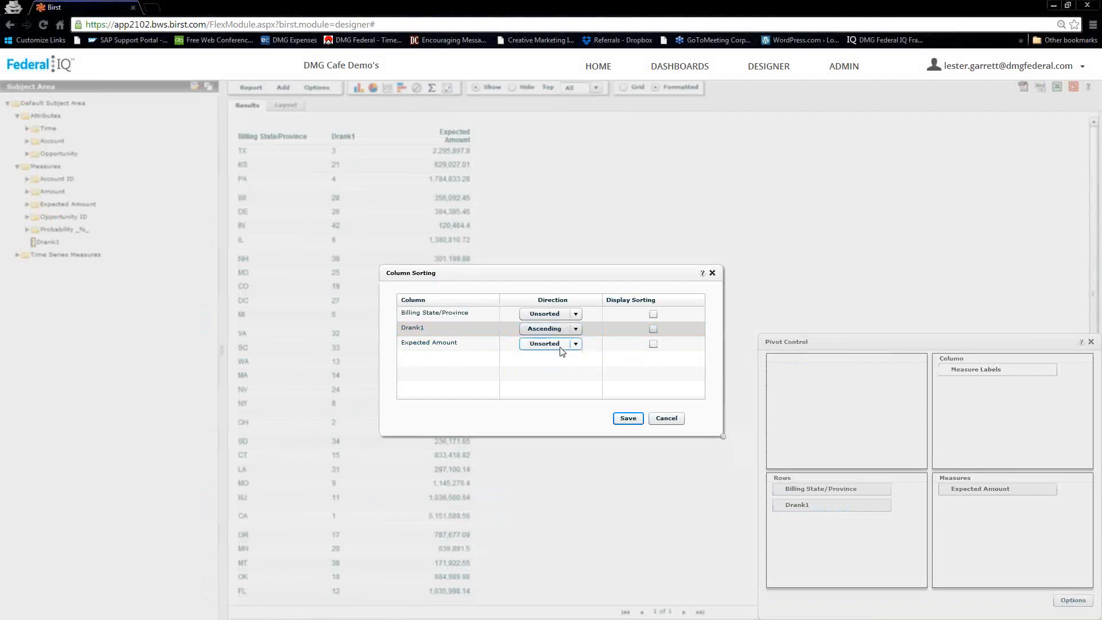
click(626, 419)
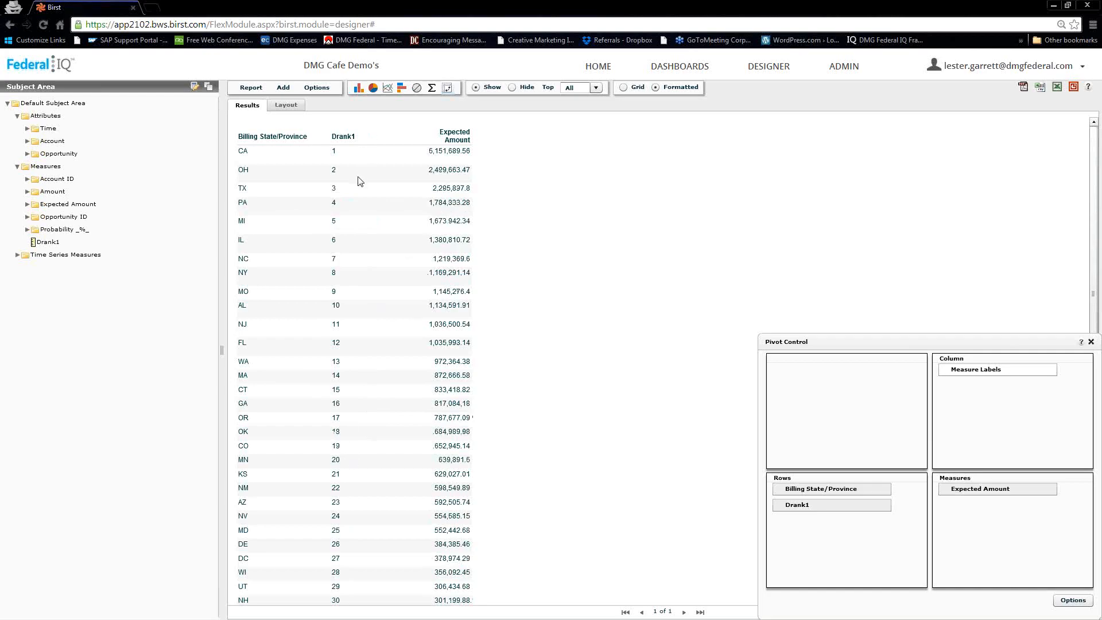
- Filter the report on Drank1 <= 10 to keep the top ten states, CA through AL
click(797, 511)
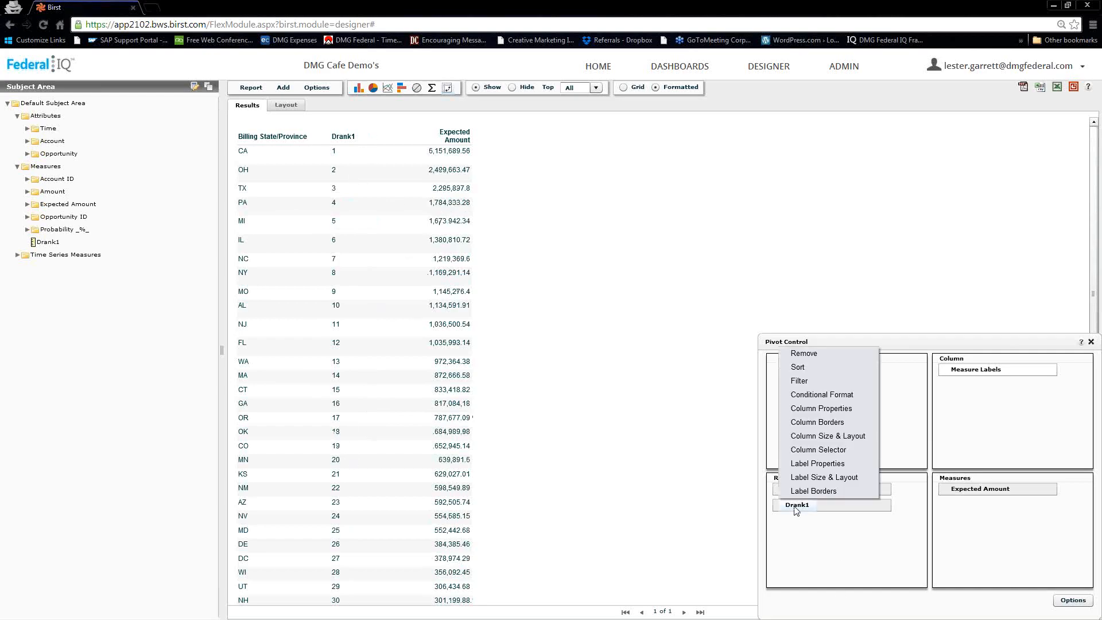
click(799, 381)
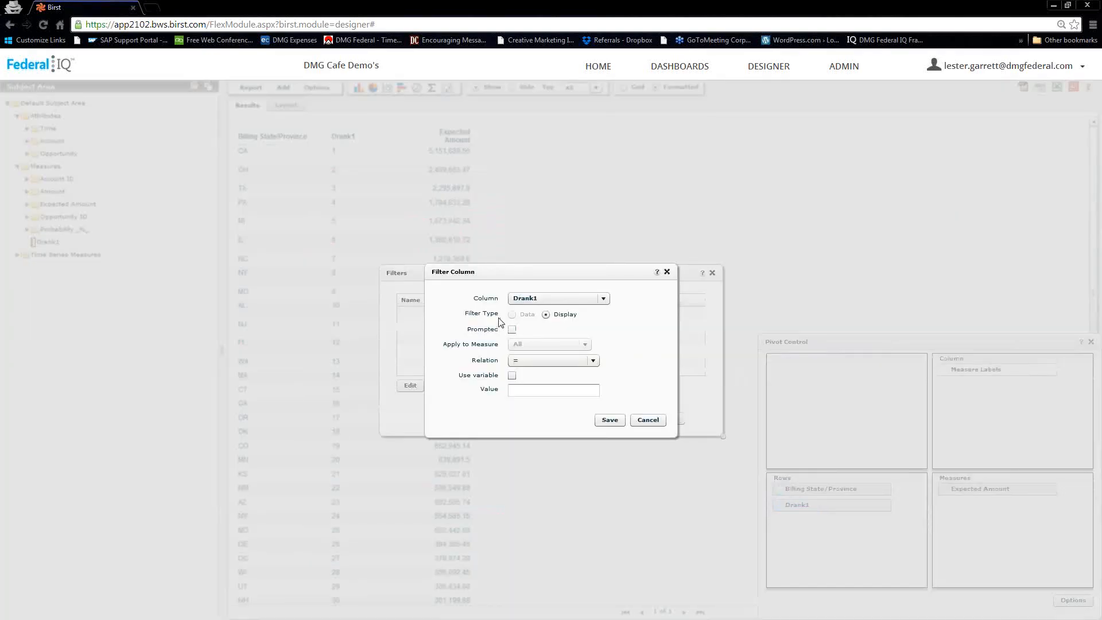
click(541, 360)
click(523, 418)
click(523, 390)
click(605, 423)
click(625, 418)
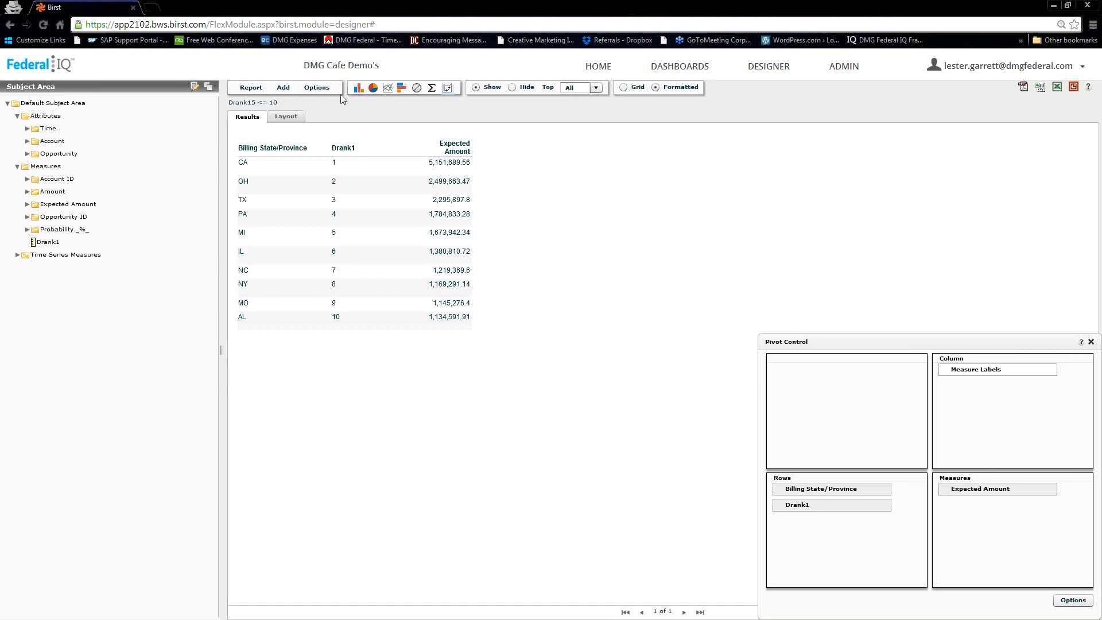
click(283, 88)
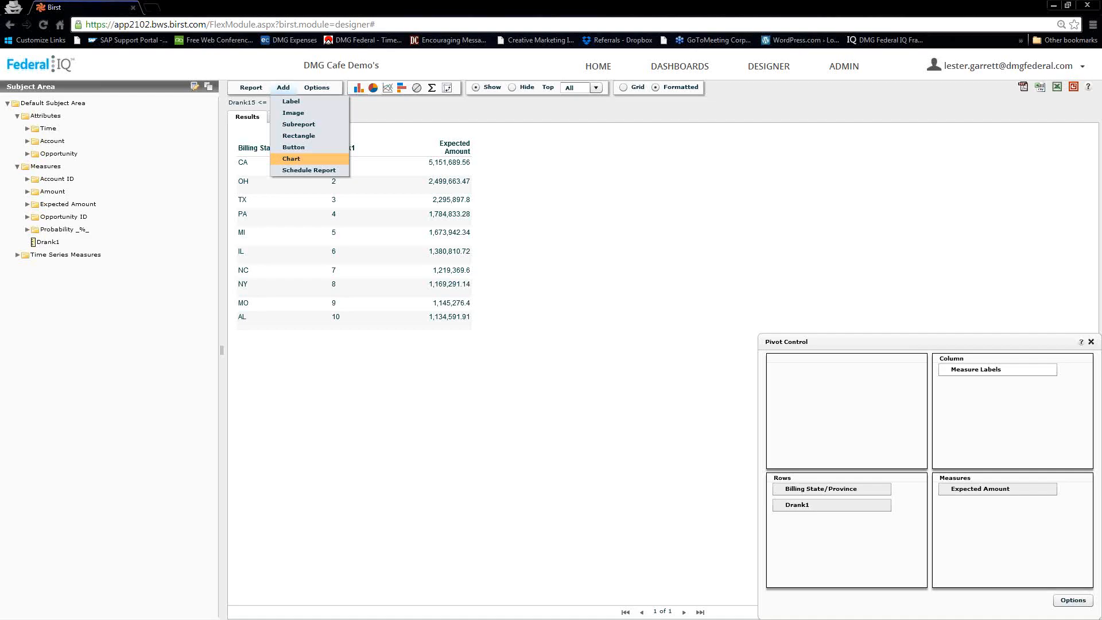
- Add a bar chart of Expected Amount by Billing State/Province above the results table
click(291, 159)
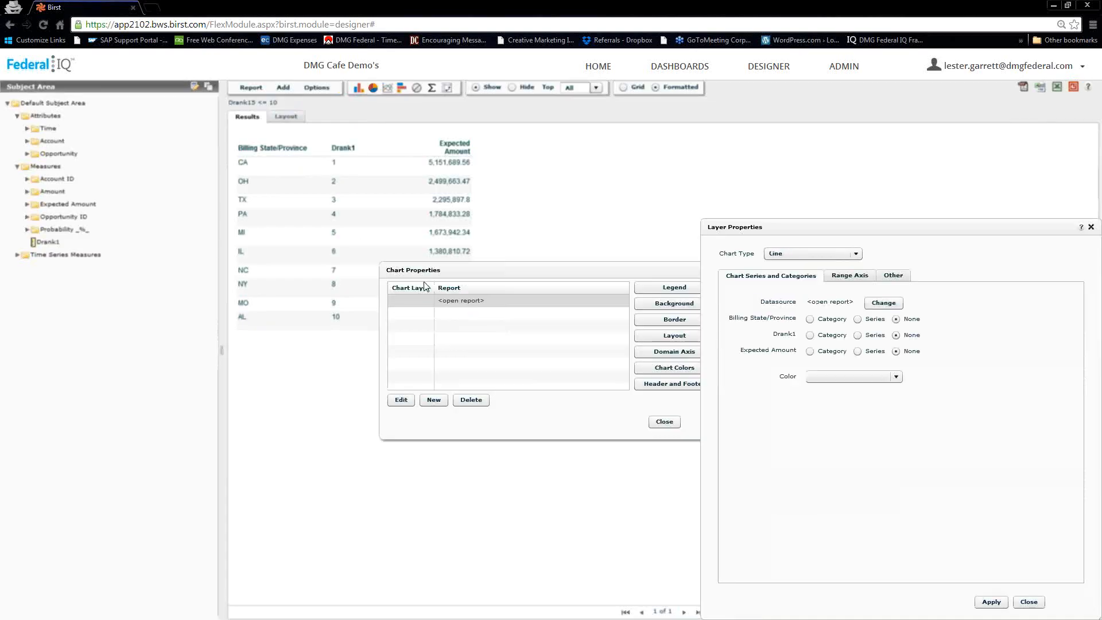
click(848, 256)
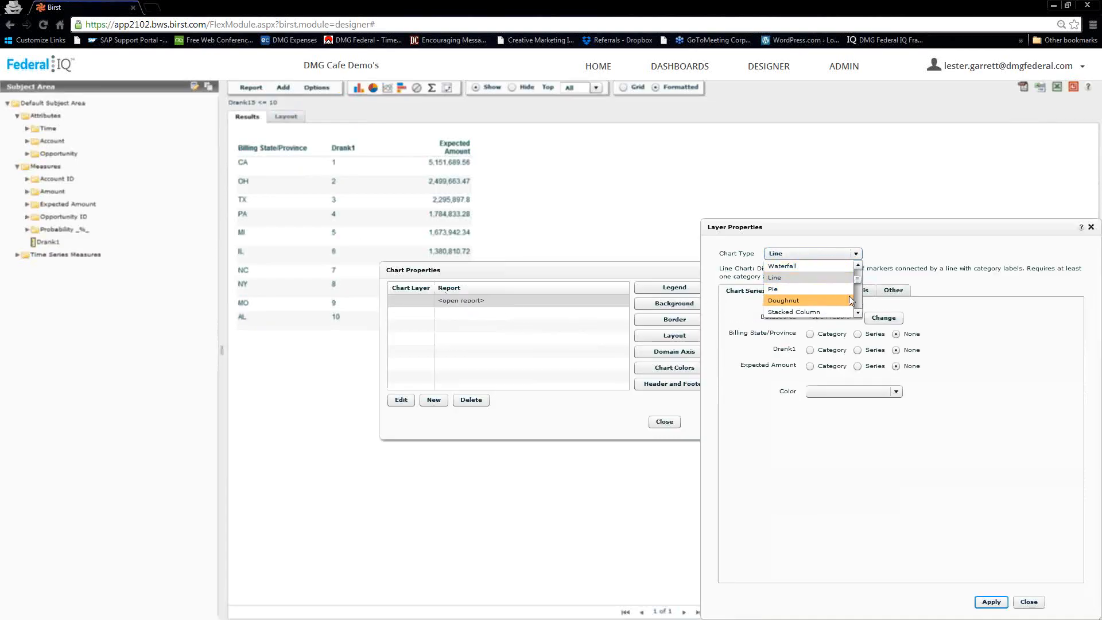
drag(859, 281, 858, 274)
click(784, 278)
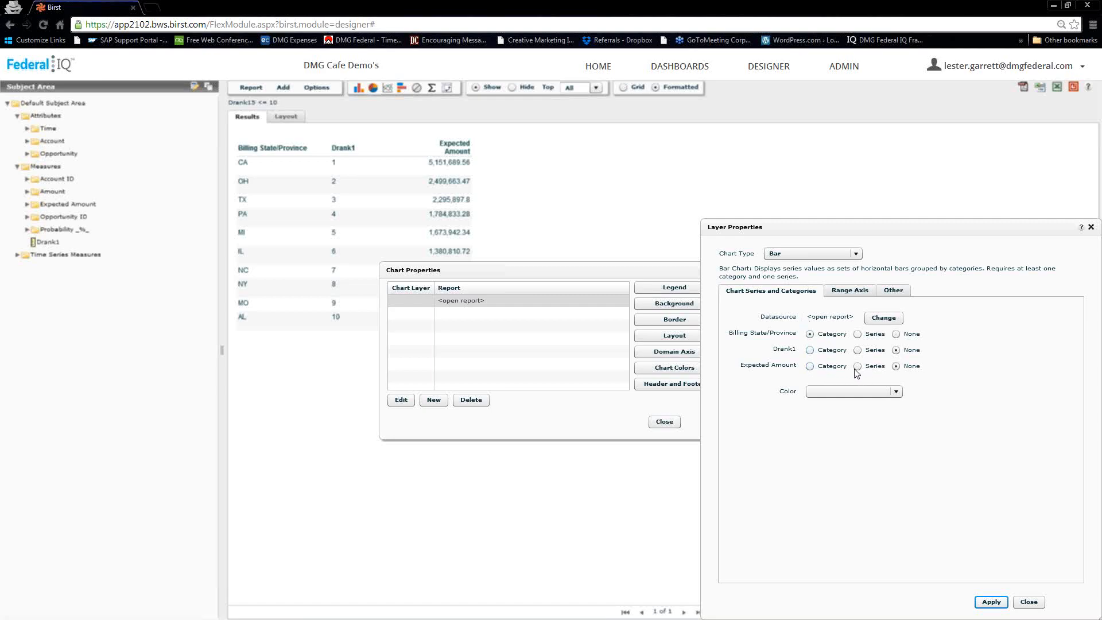
click(986, 602)
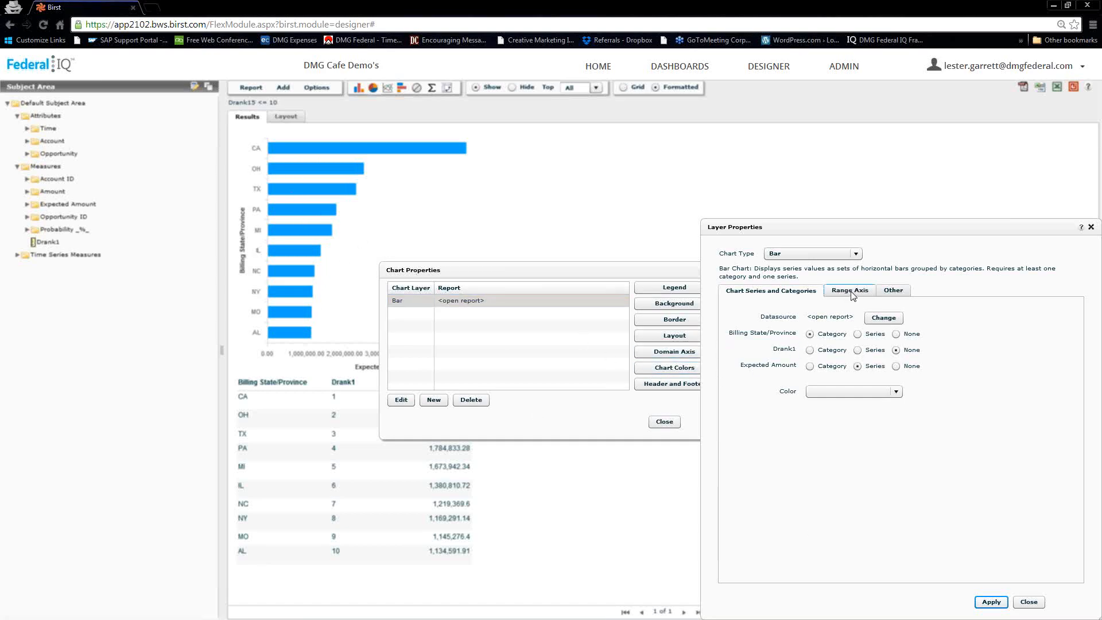
click(1023, 601)
drag(555, 267, 713, 176)
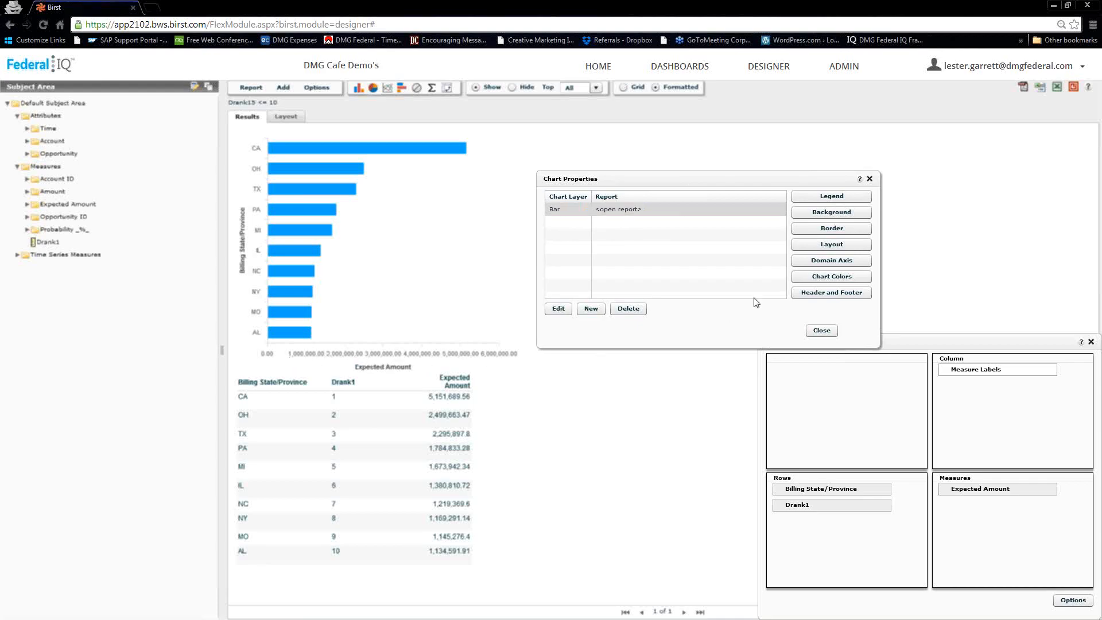
- Set the Bar layer's Range Axis label angle to 45 and close the chart settings
click(568, 212)
click(557, 308)
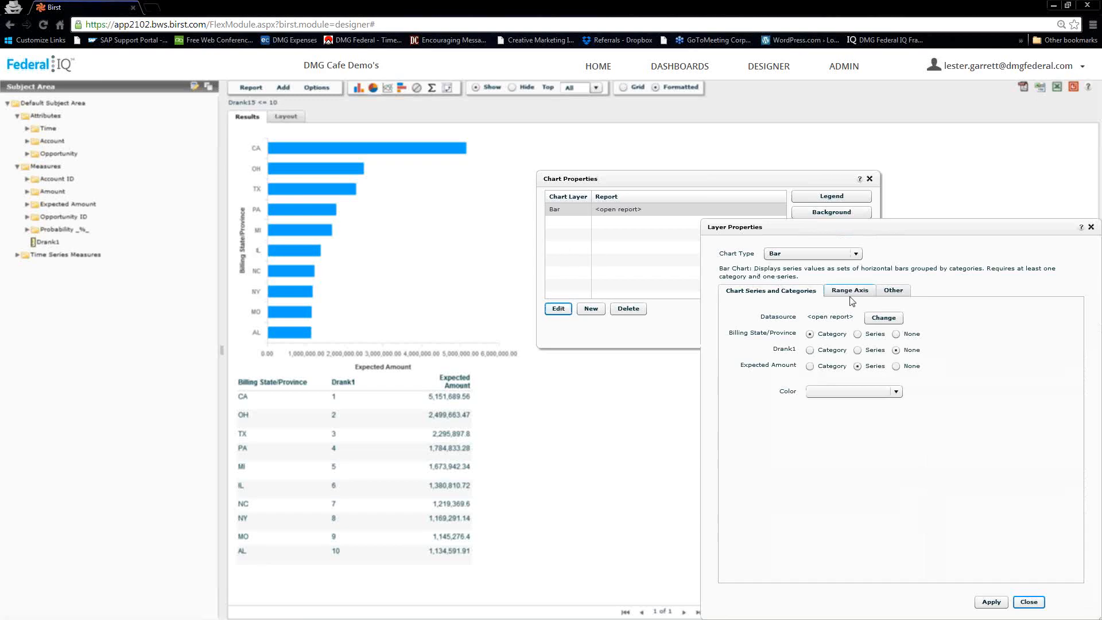
click(852, 292)
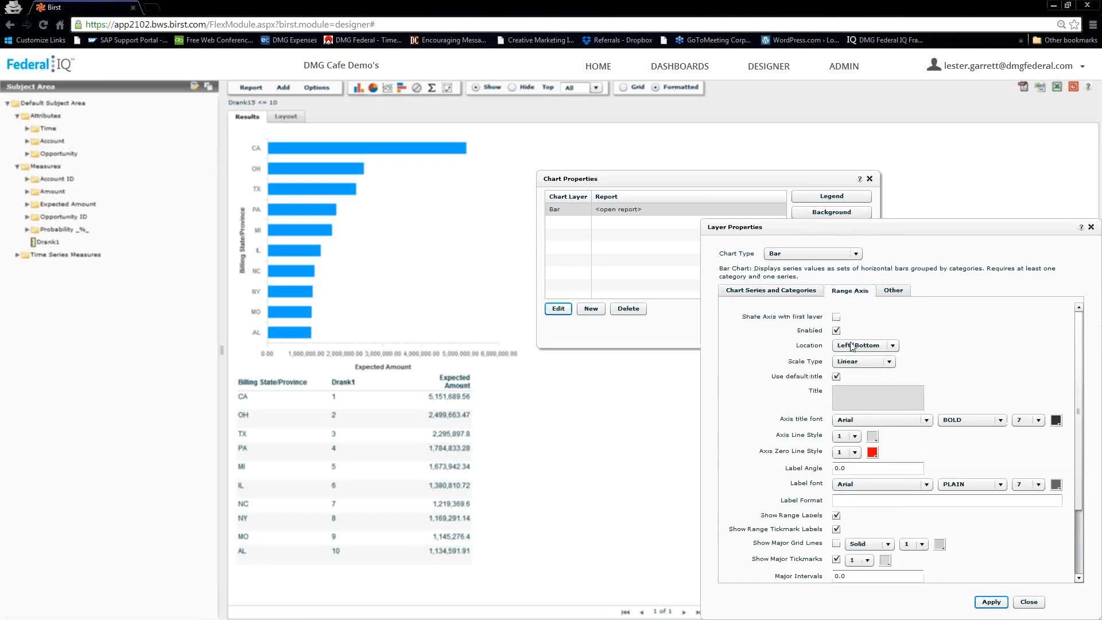
click(850, 469)
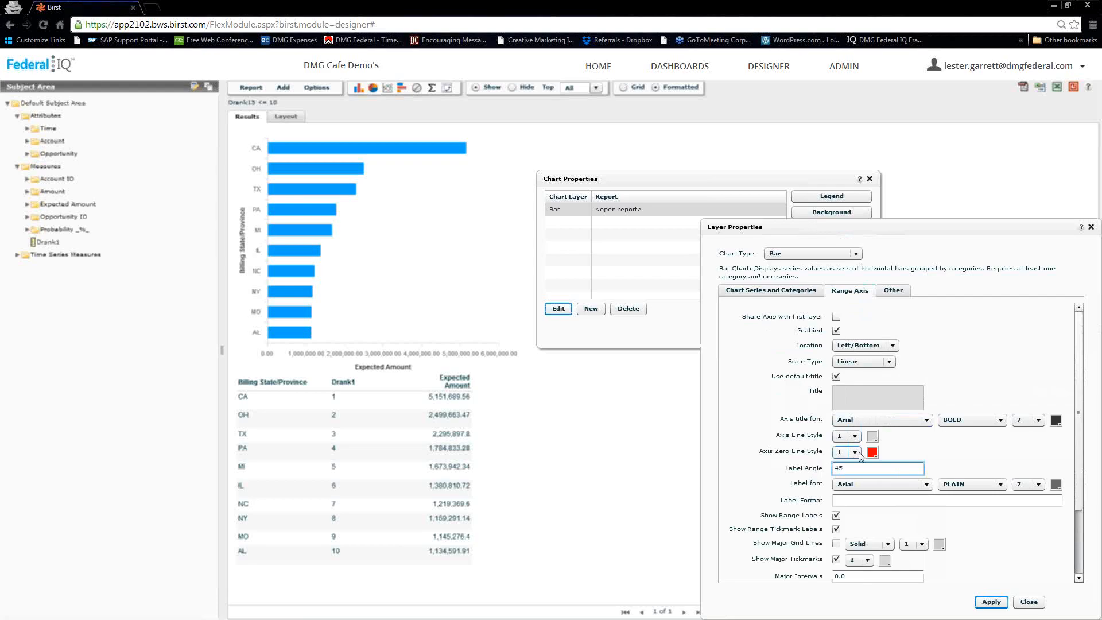
click(994, 603)
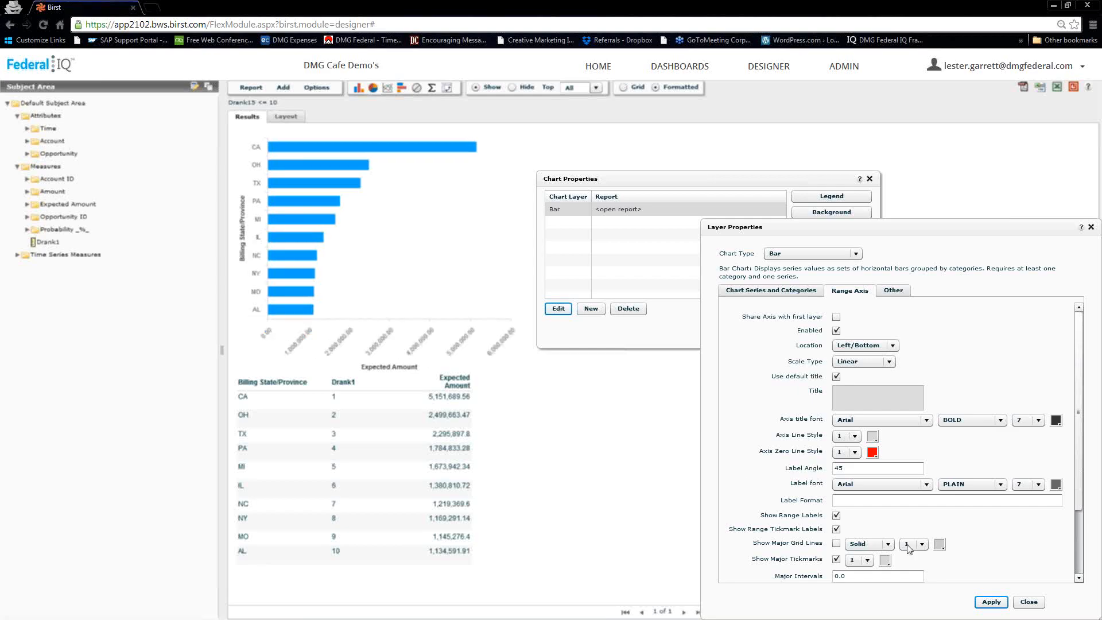
click(1028, 601)
click(821, 332)
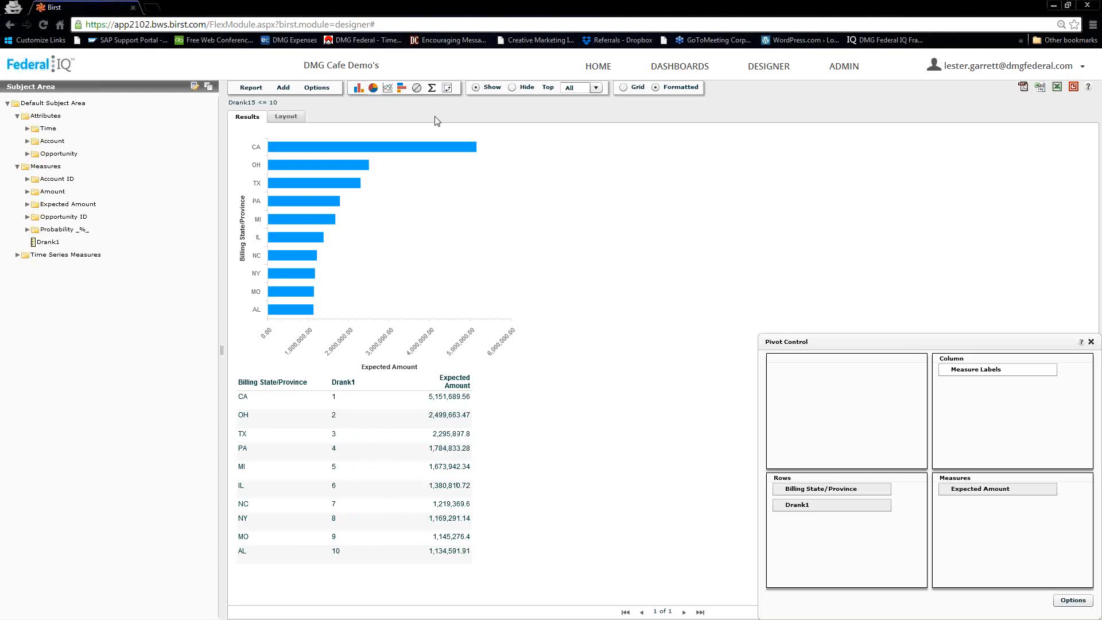
- Uncheck Show Table in Report Properties so only the bar chart is displayed
click(315, 90)
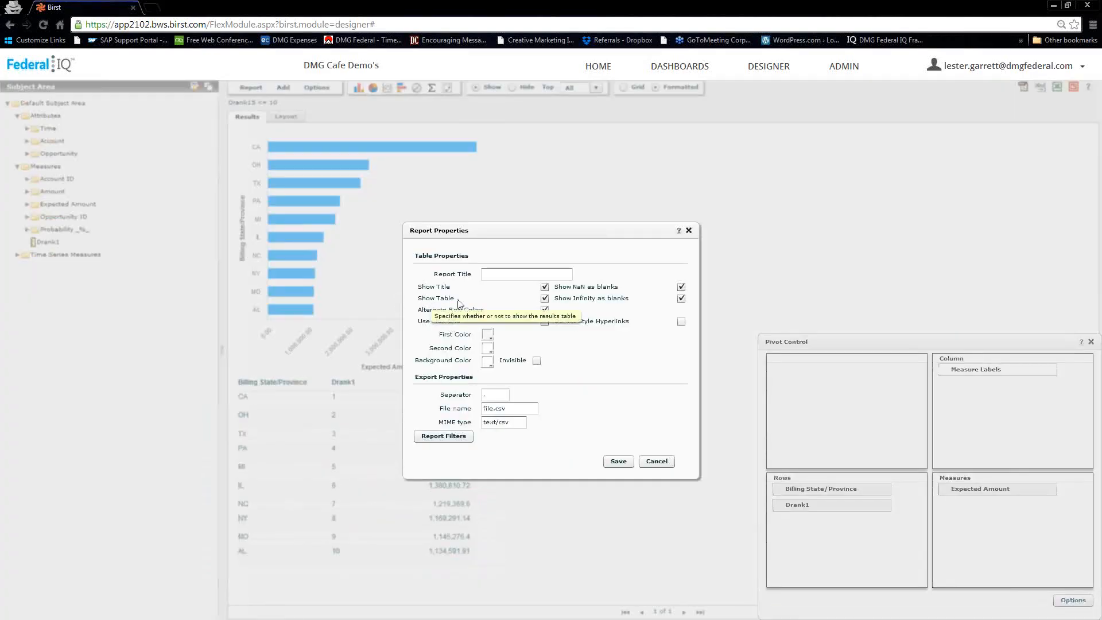
click(544, 298)
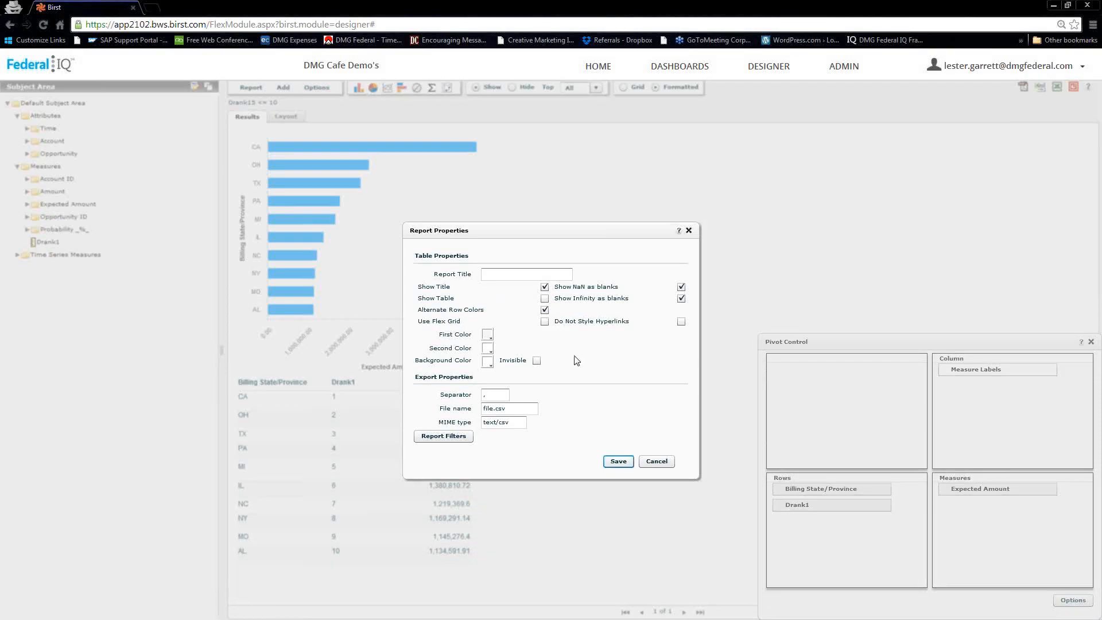
click(616, 461)
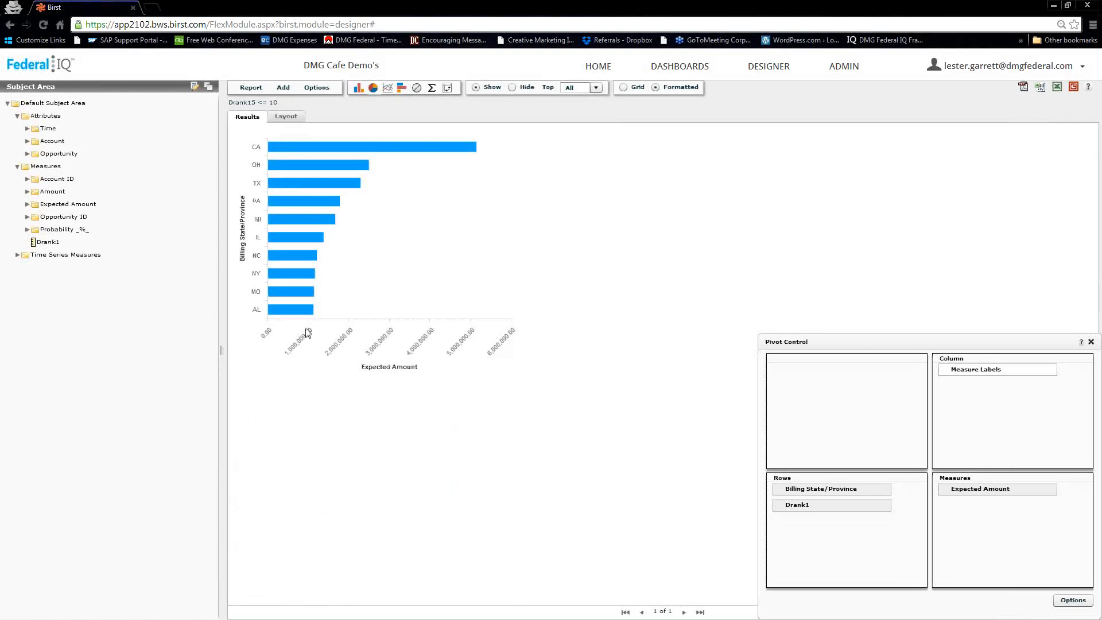
- Save the report as 'Top 10 States', then start a new blank report
click(251, 90)
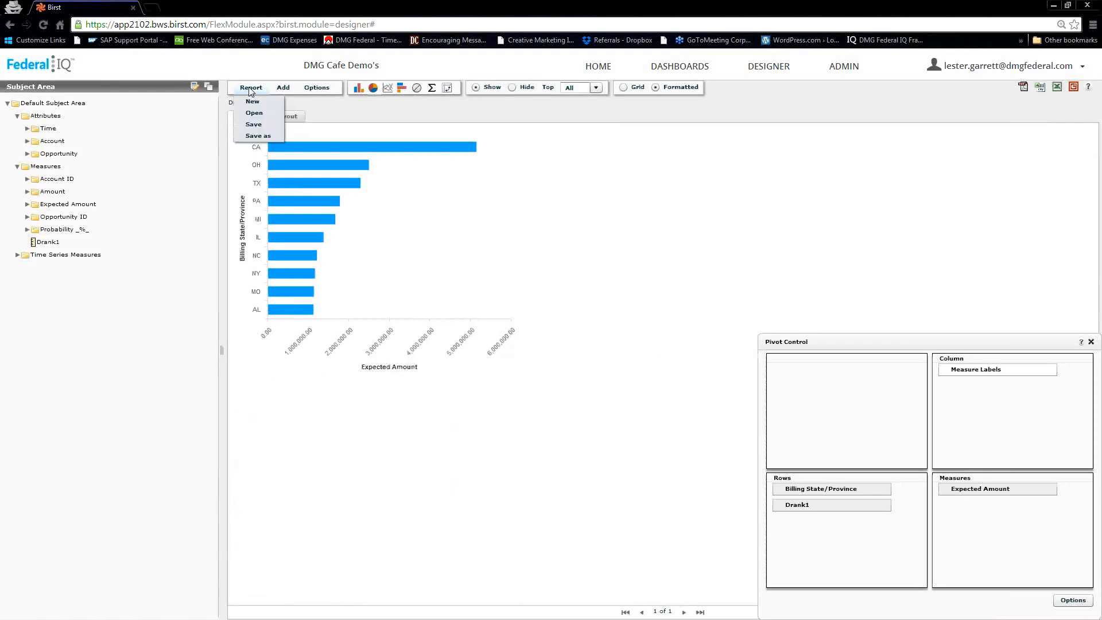
click(256, 135)
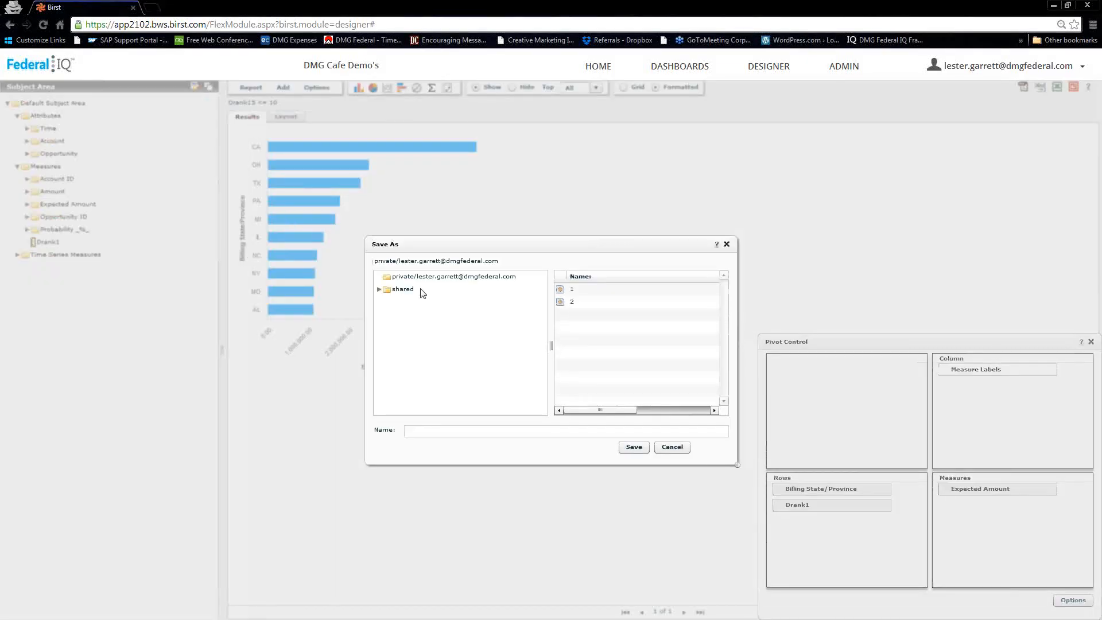
click(516, 429)
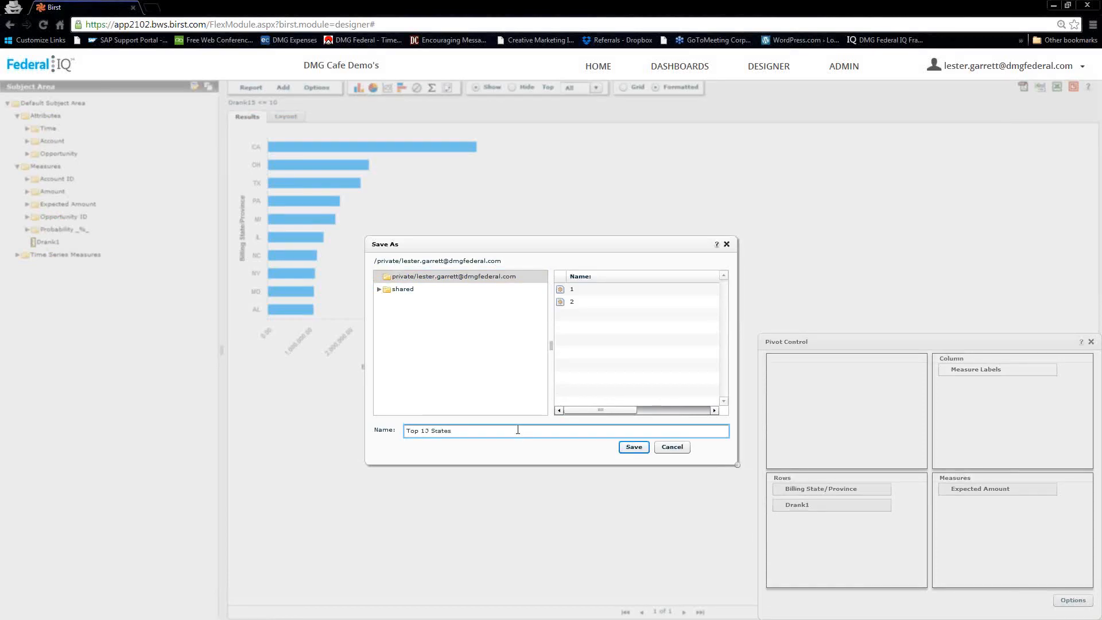
click(630, 447)
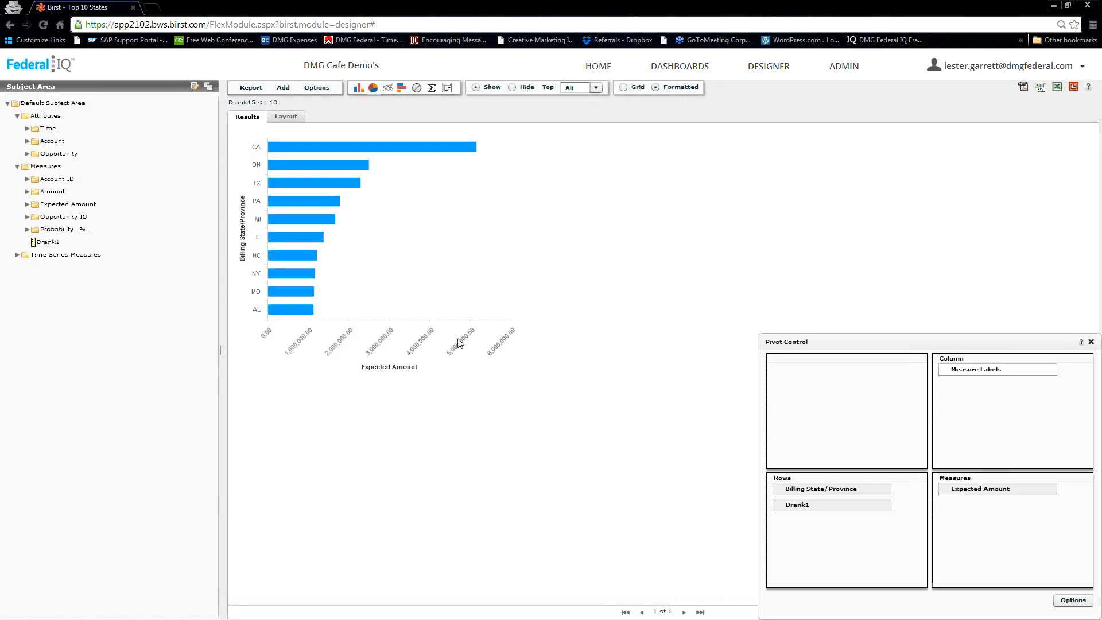
click(251, 88)
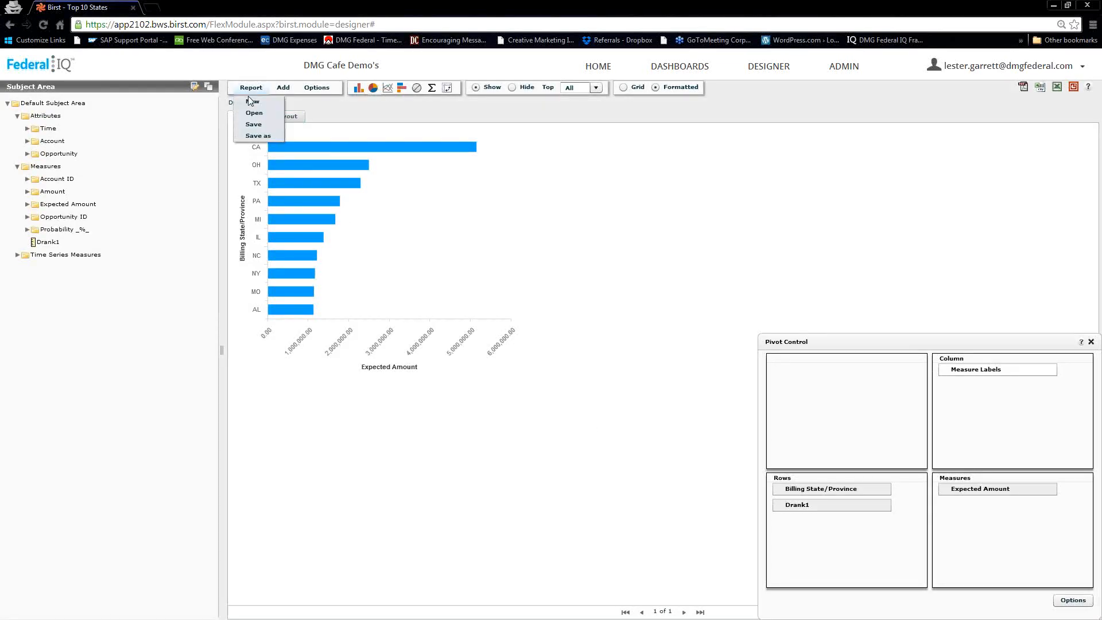
click(252, 102)
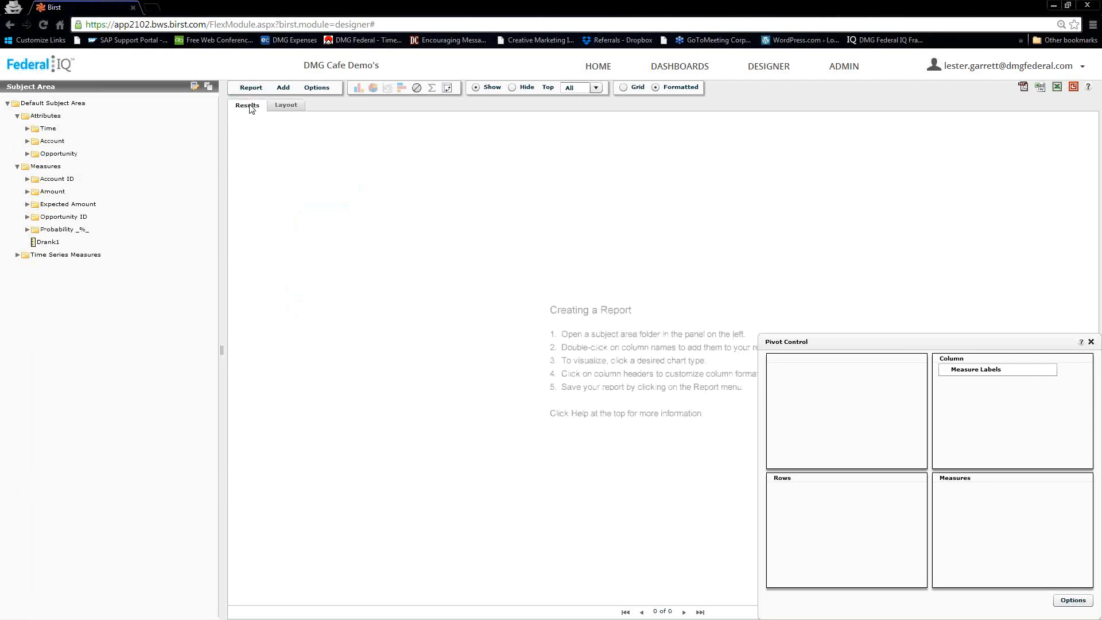
- Add Opportunity Stage and Expected Amount's By Load Date Sum to the new report
click(26, 154)
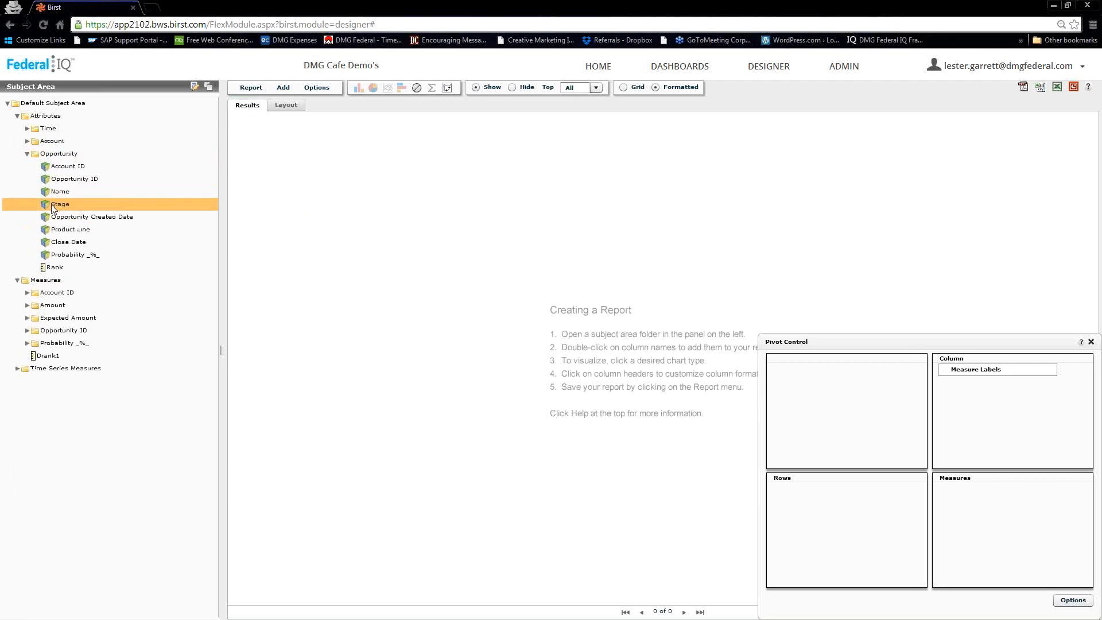
double_click(53, 205)
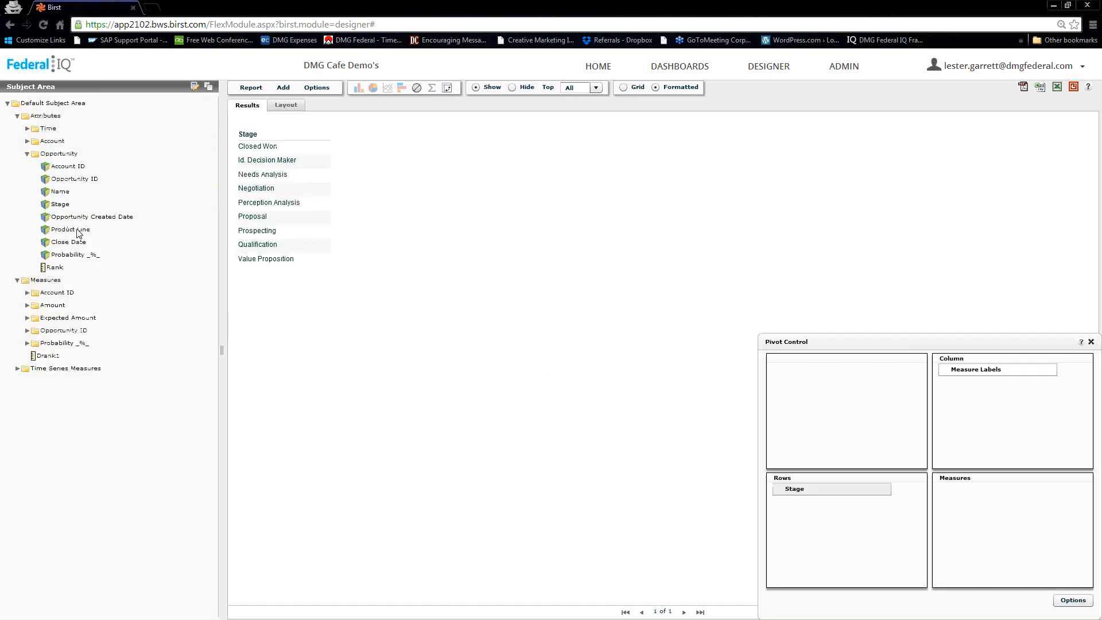
click(27, 318)
click(37, 331)
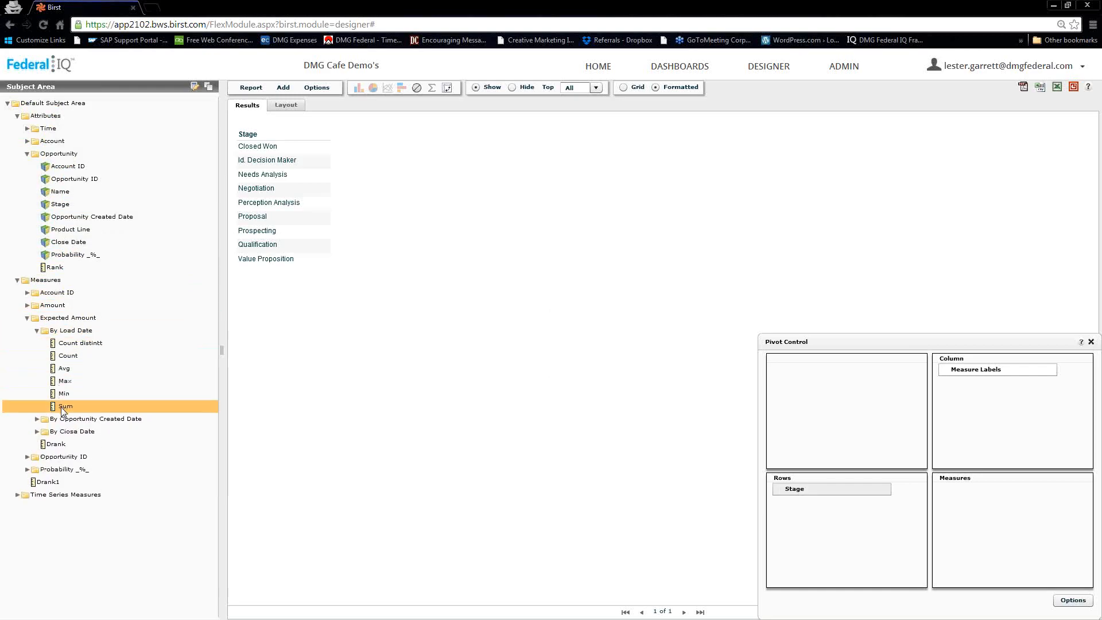
double_click(61, 406)
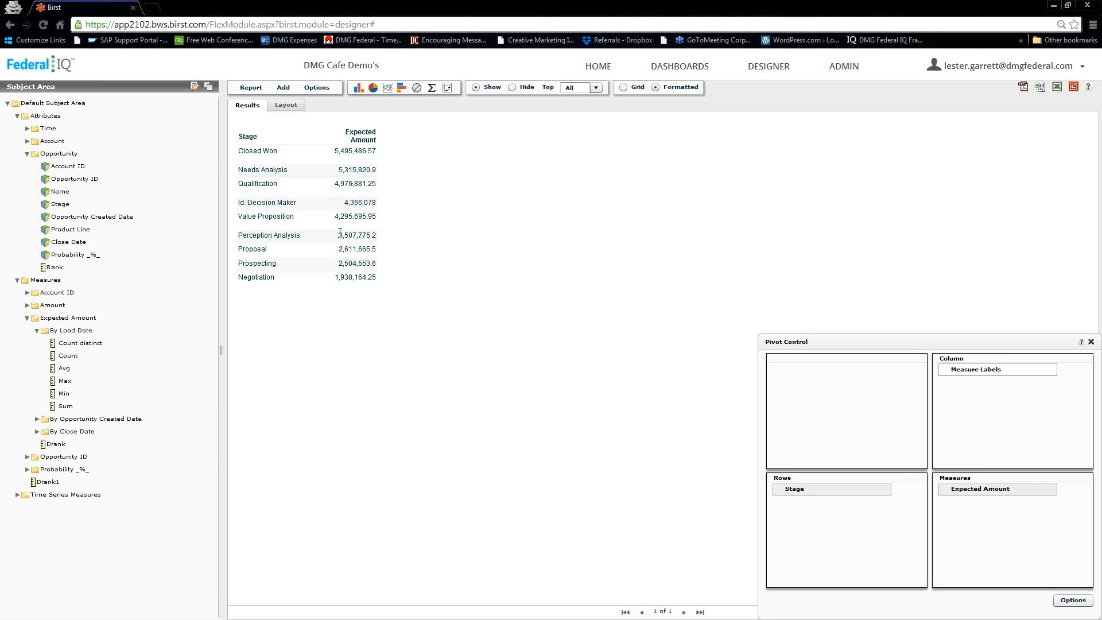
- Insert a Pie chart with Stage as category and Expected Amount as series, then move Chart Properties aside
click(283, 90)
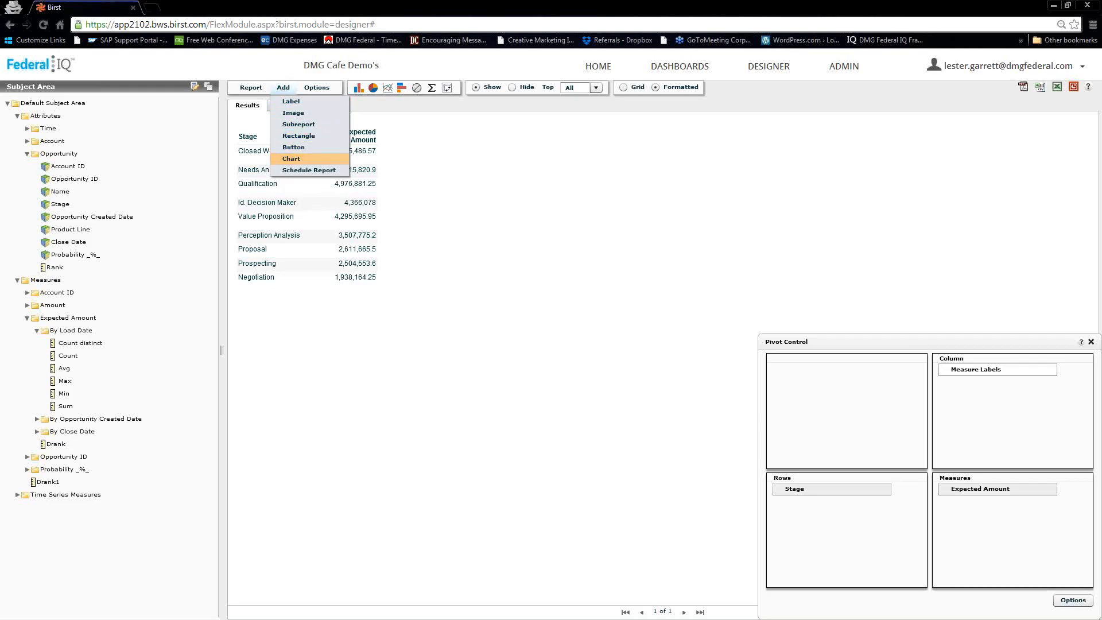
click(290, 158)
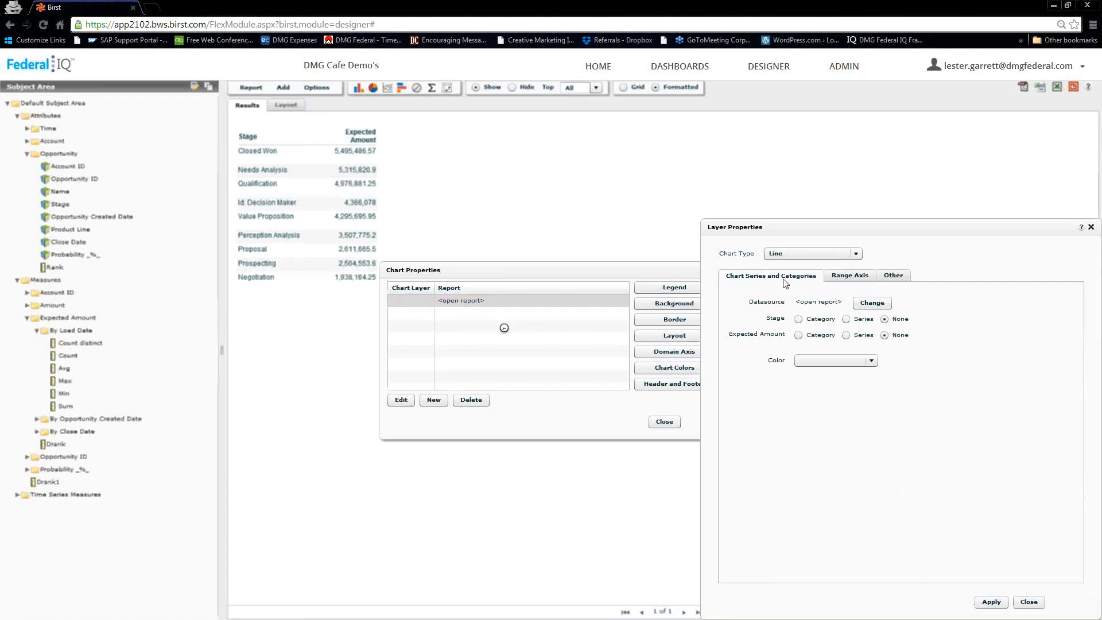
click(855, 254)
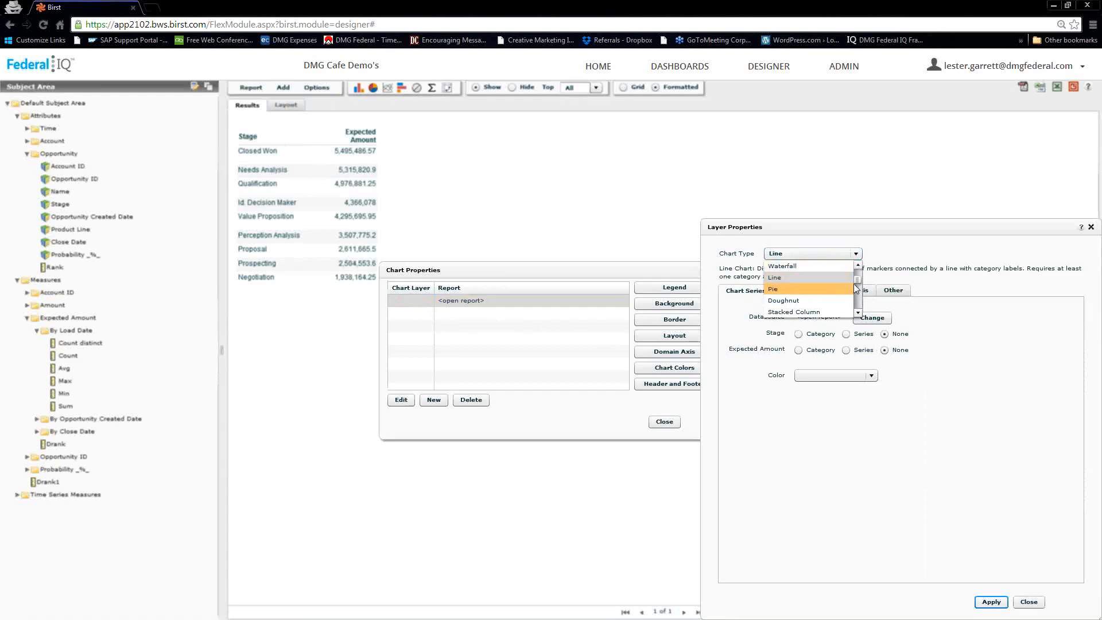
scroll(854, 287, up, 3)
scroll(824, 289, down, 3)
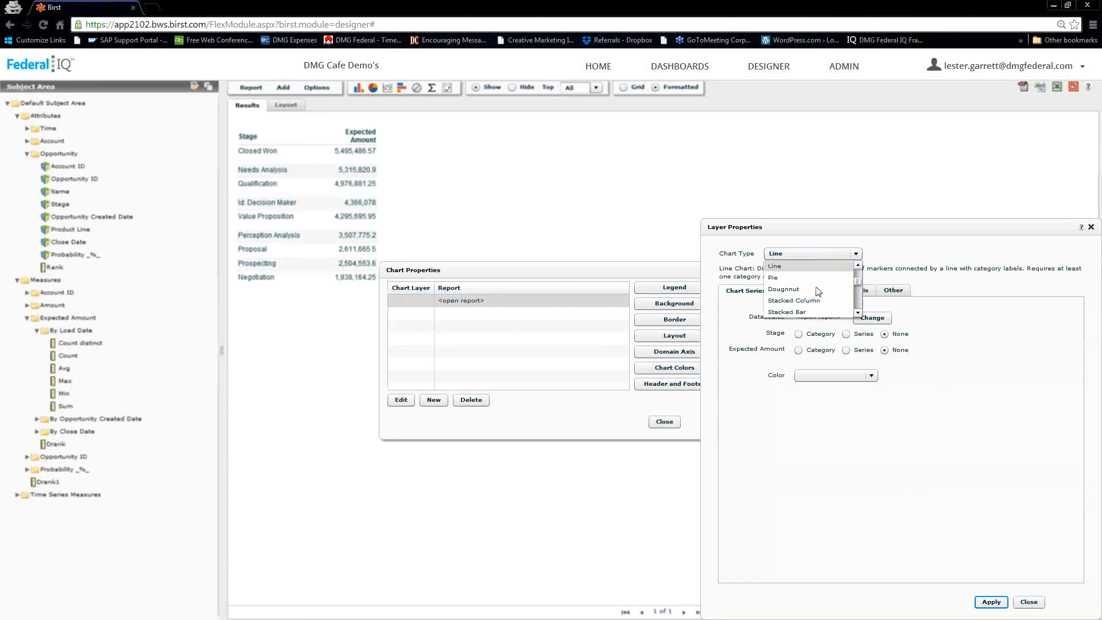
click(835, 277)
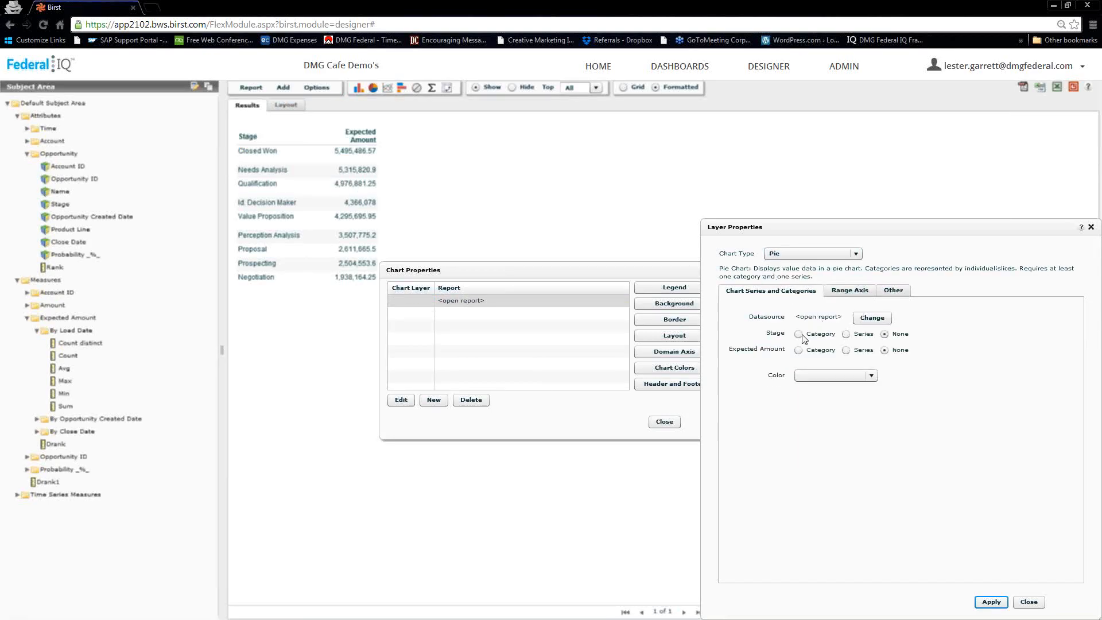
click(799, 335)
click(991, 601)
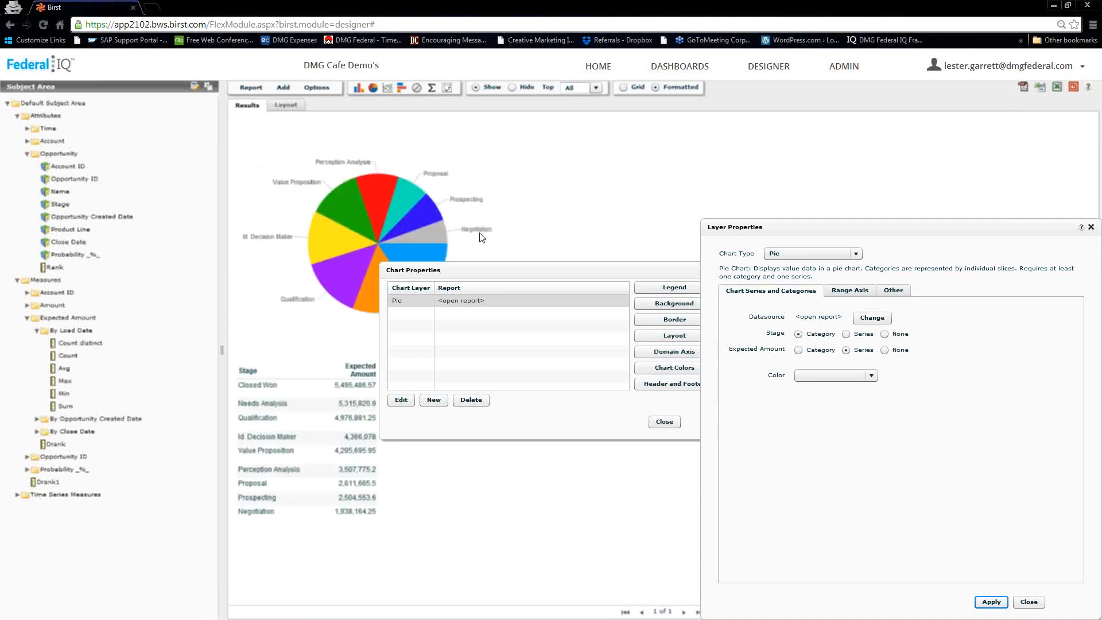
click(1028, 601)
drag(530, 269, 685, 220)
drag(556, 221, 556, 220)
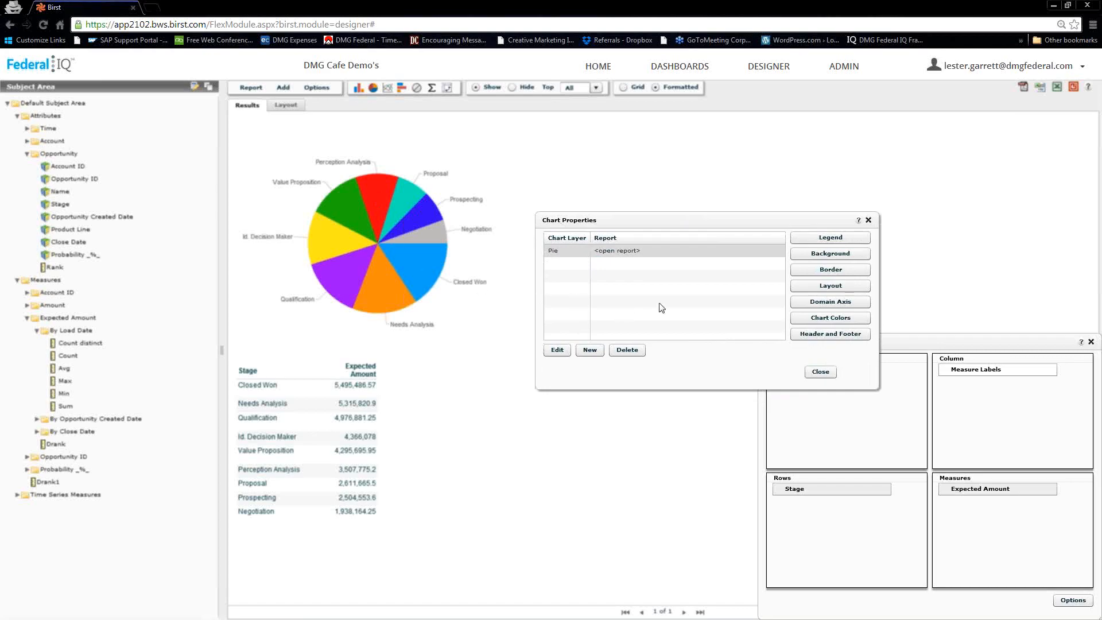
- Turn on Three Dimensional Rendering in the chart's Layout settings and close both chart dialogs
click(827, 290)
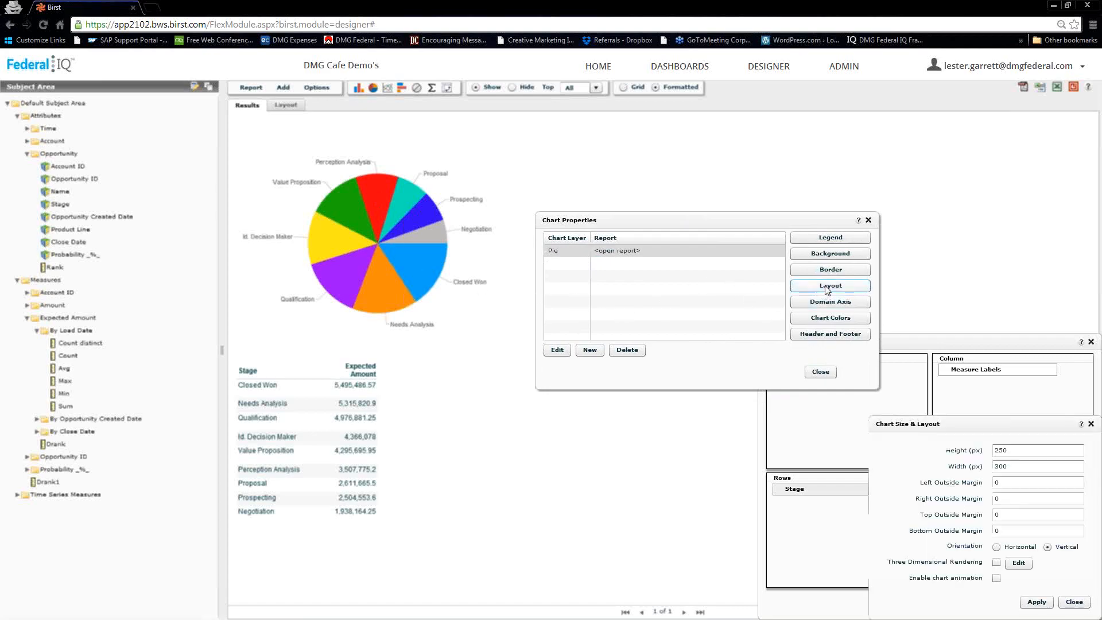
click(997, 563)
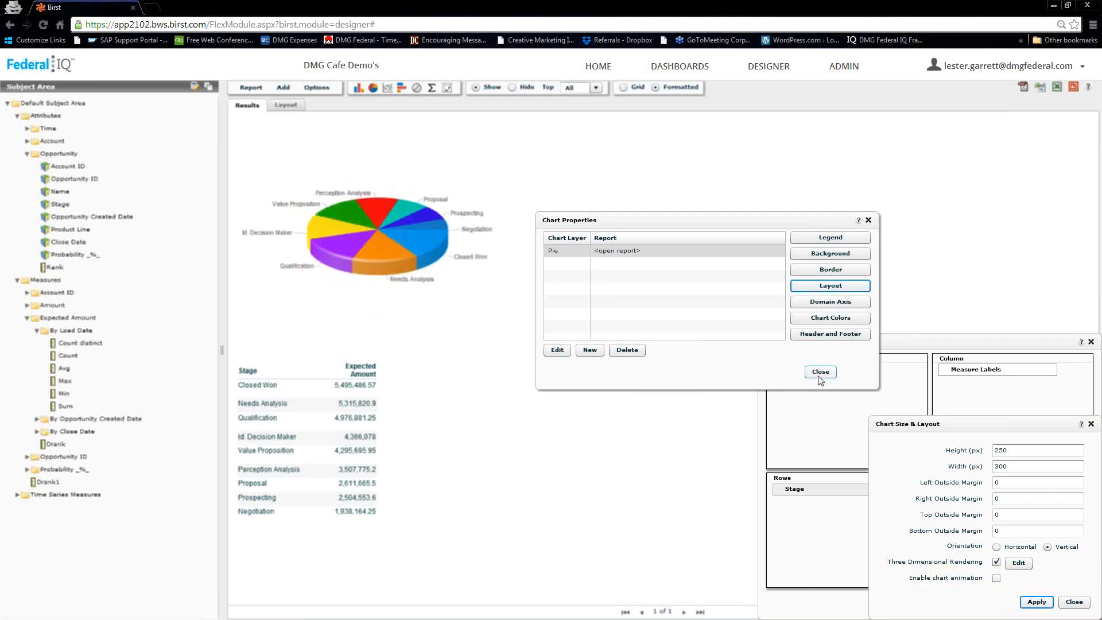
click(1073, 602)
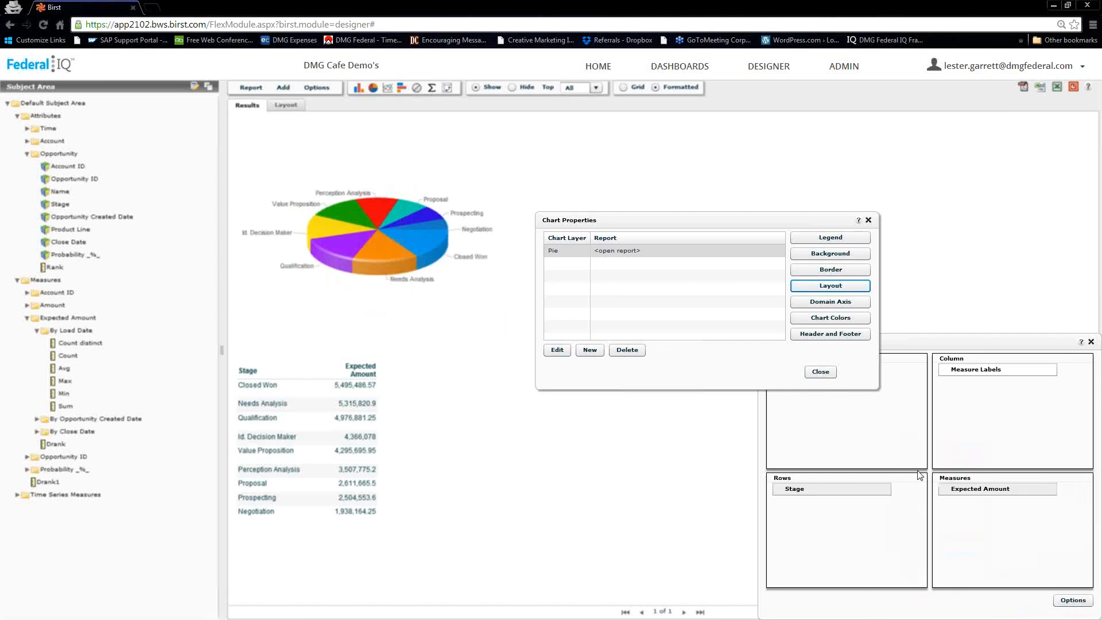
click(821, 372)
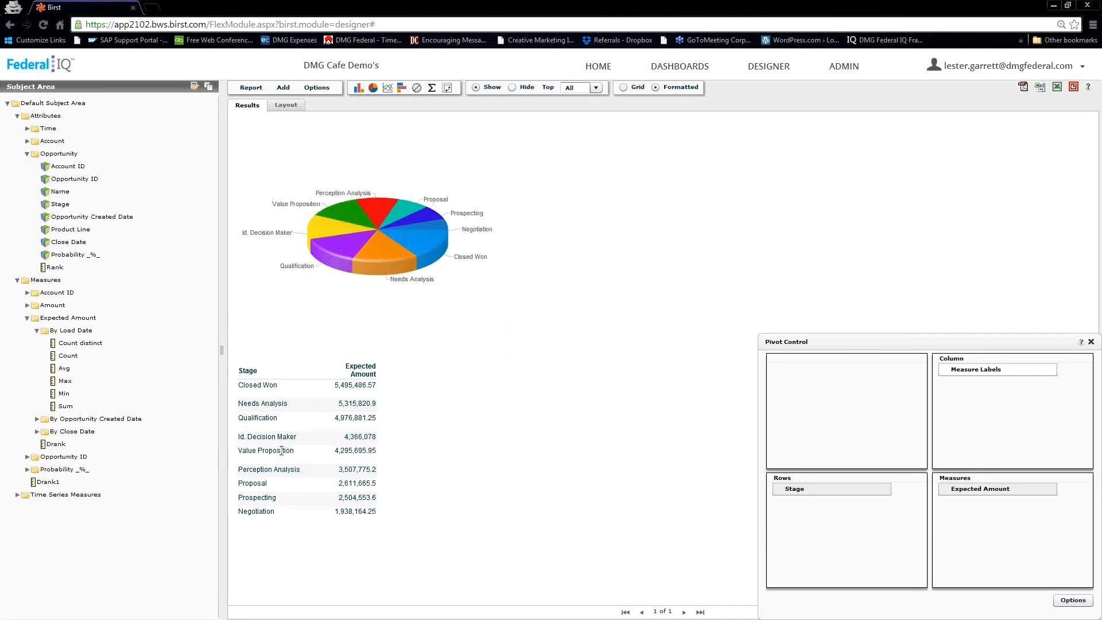
- Uncheck Show Table in Report Properties and save the change
click(317, 91)
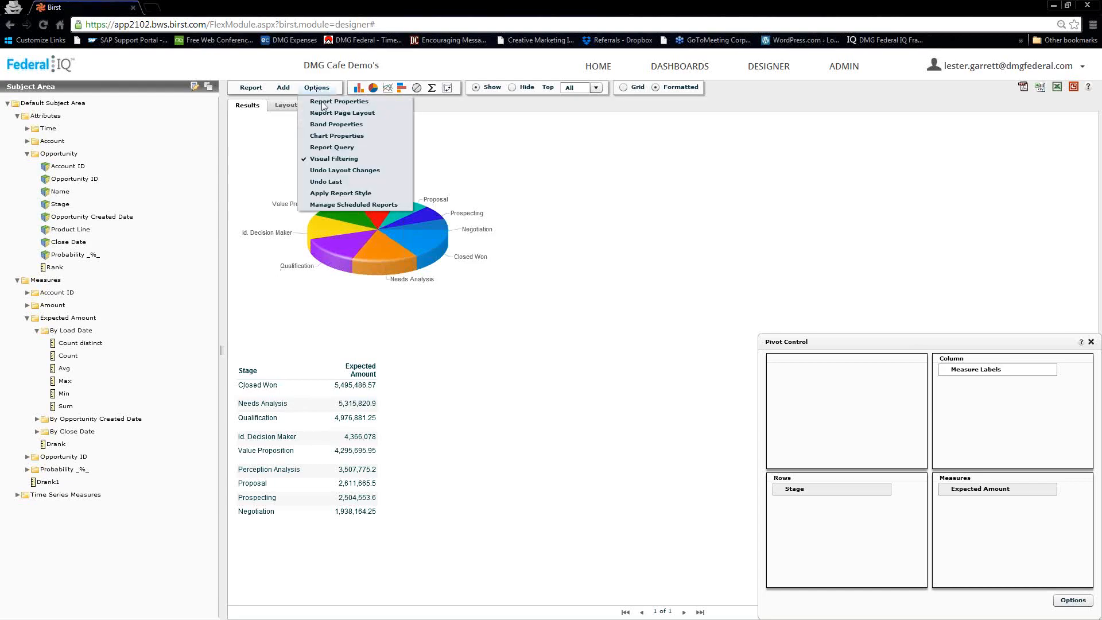
click(324, 103)
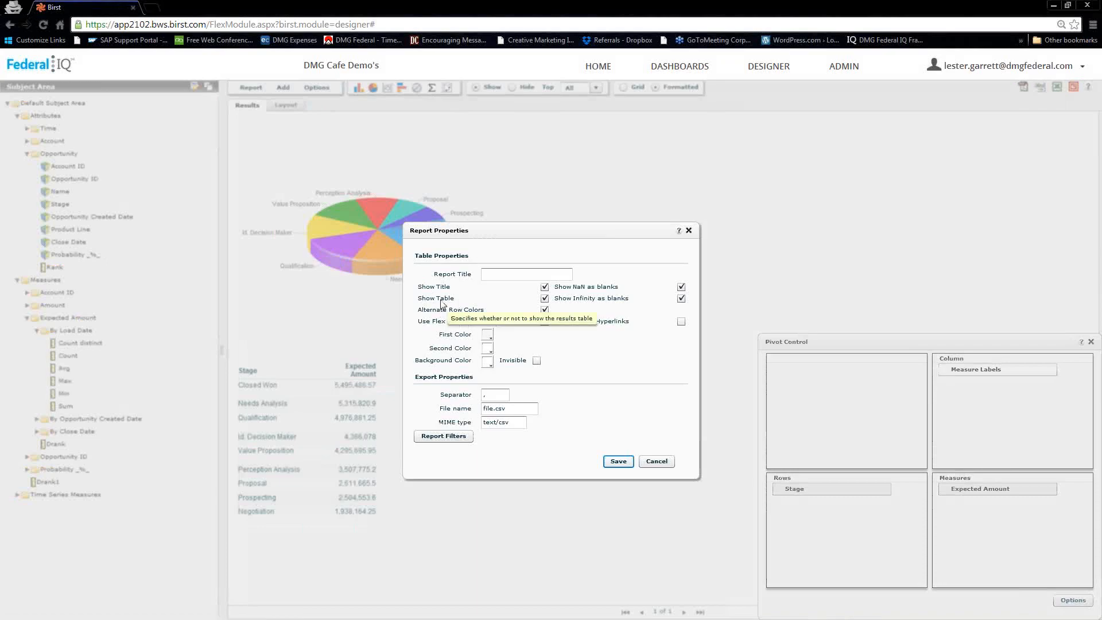
click(545, 298)
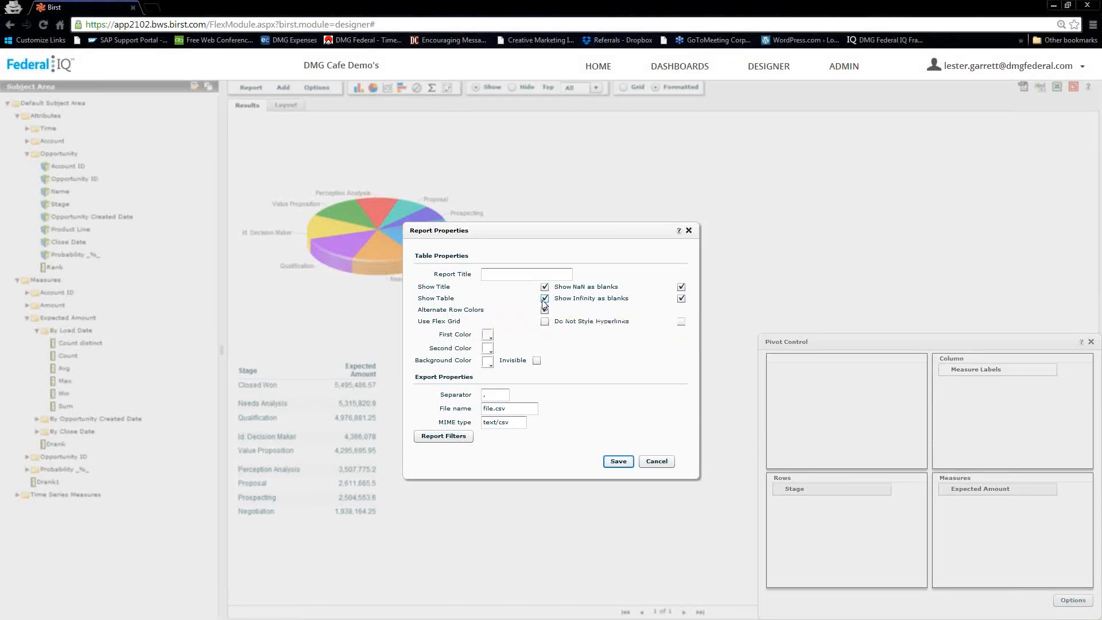
click(614, 461)
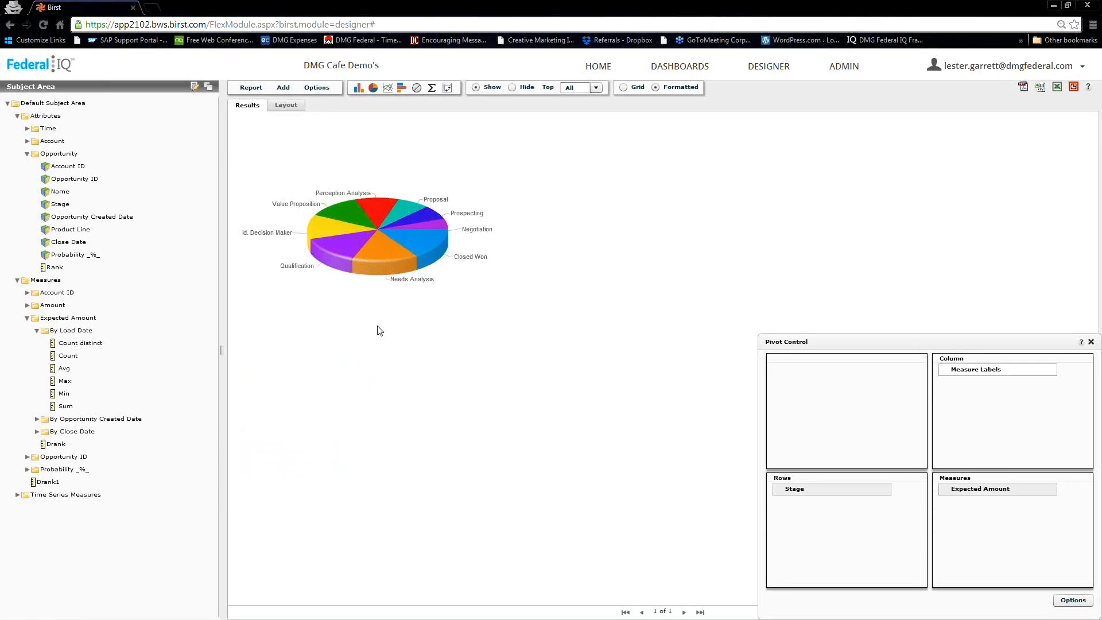
- Save the report as 'Stage Totals' in the private folder and return to Dashboards
click(247, 89)
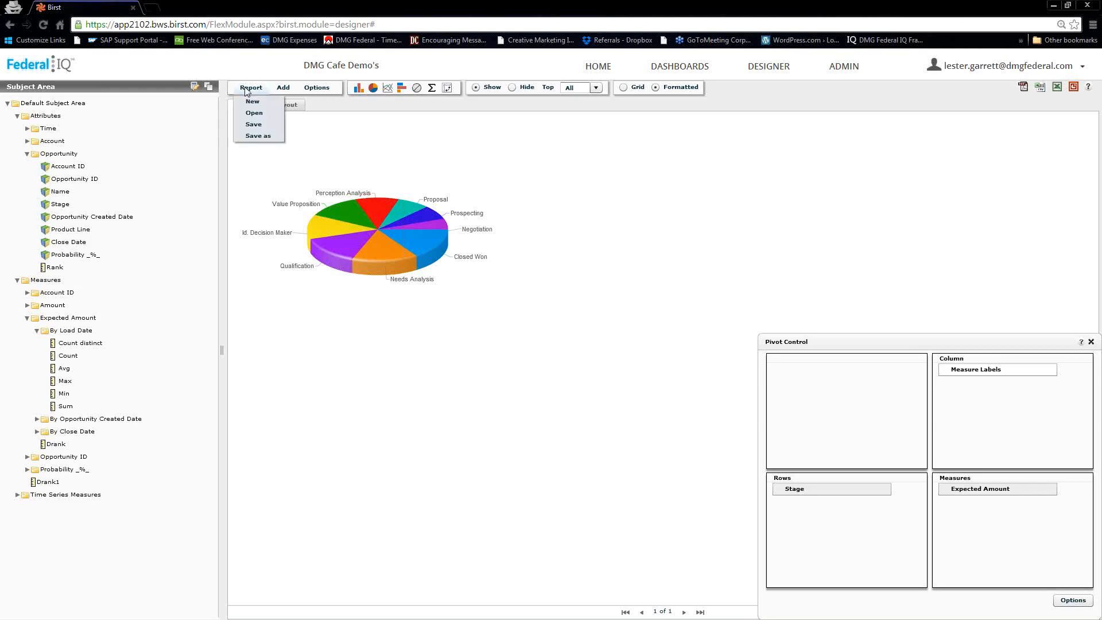
click(251, 133)
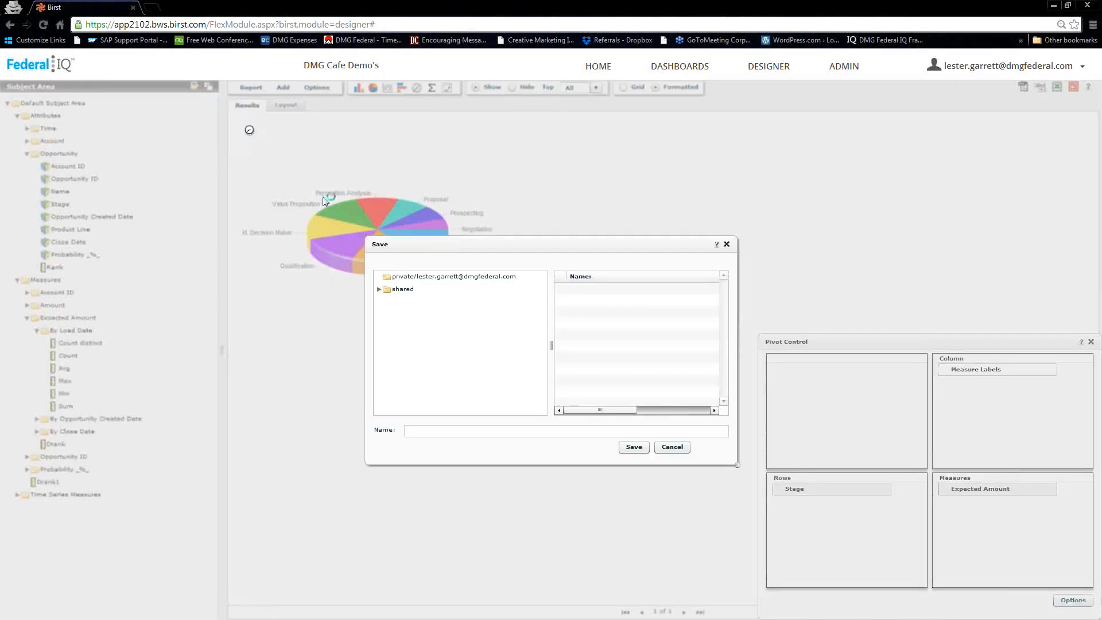
click(431, 277)
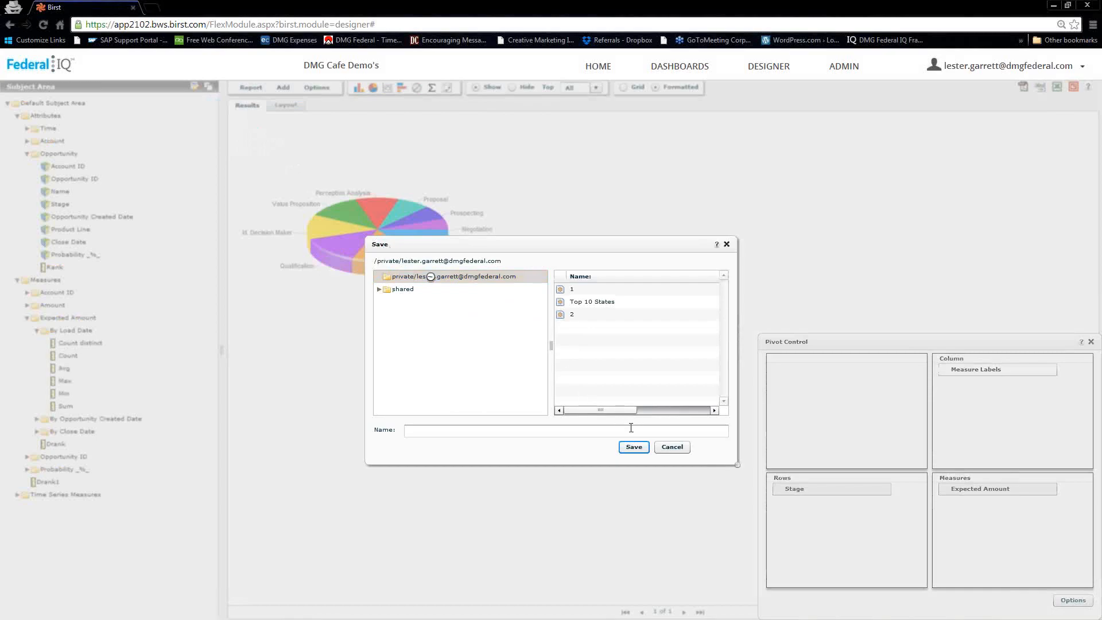
click(437, 433)
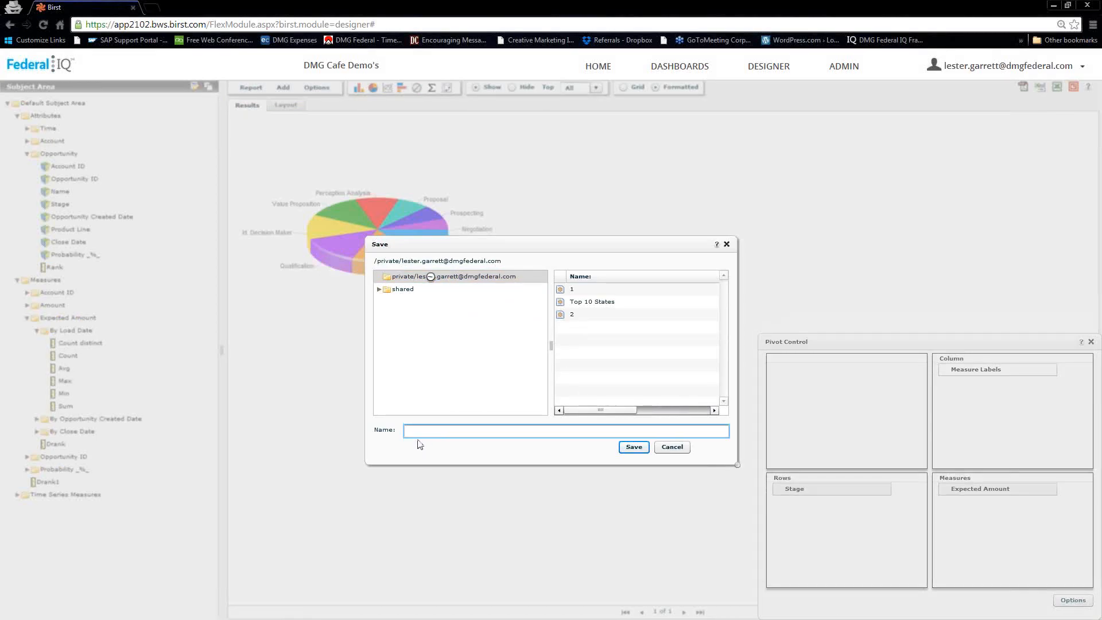
text(Stat)
text(e To)
text(tals)
click(634, 446)
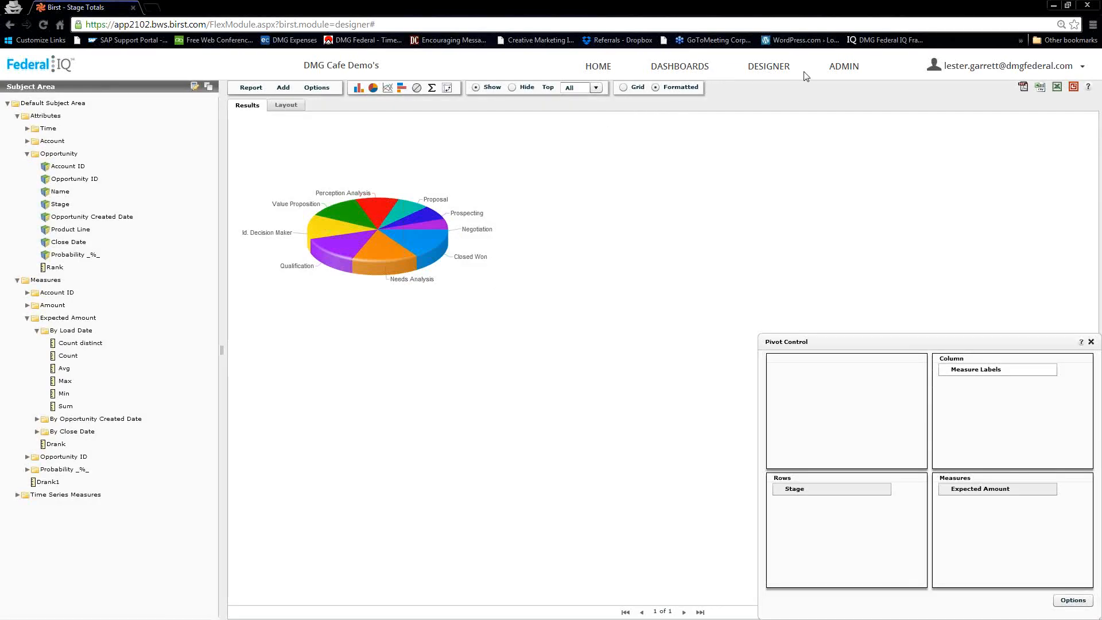
click(679, 68)
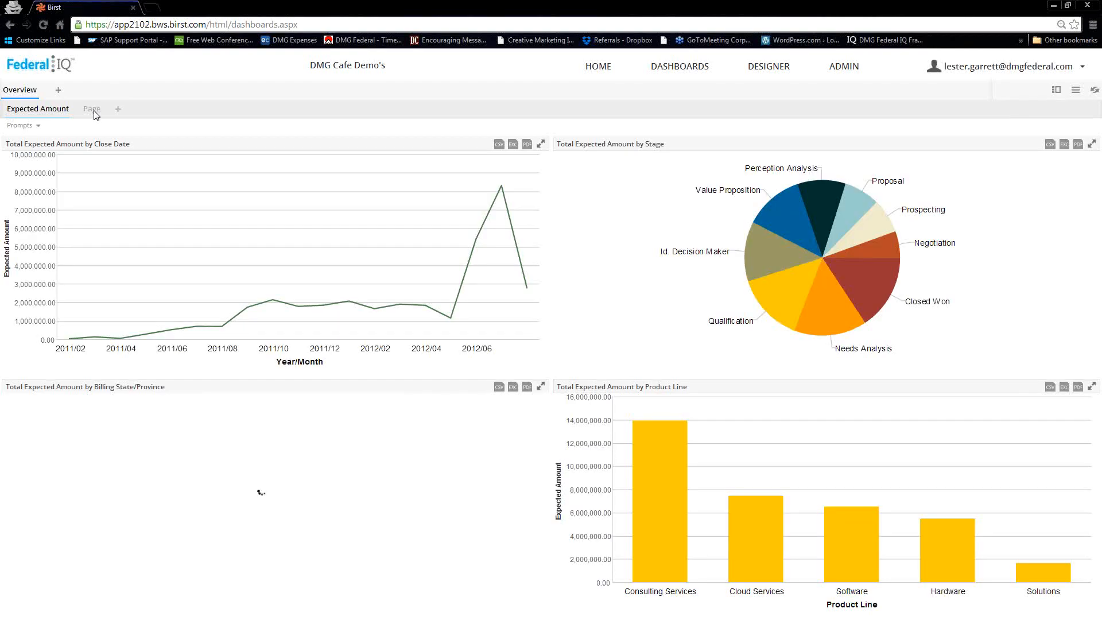
- Switch to the Page dashboard page and choose Edit from its menu
click(92, 110)
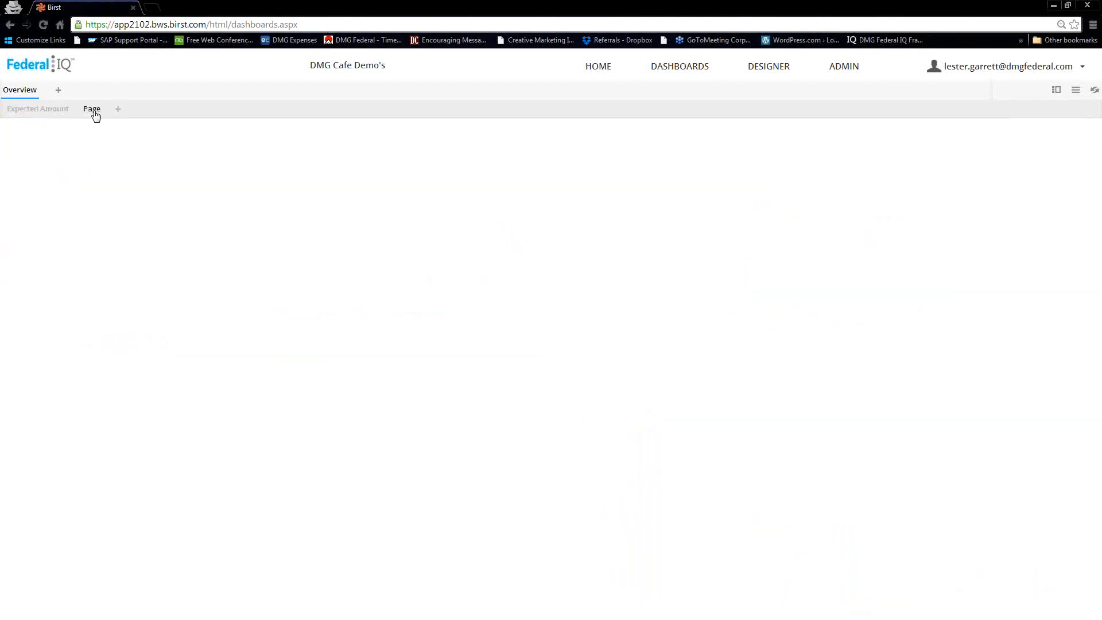
click(93, 112)
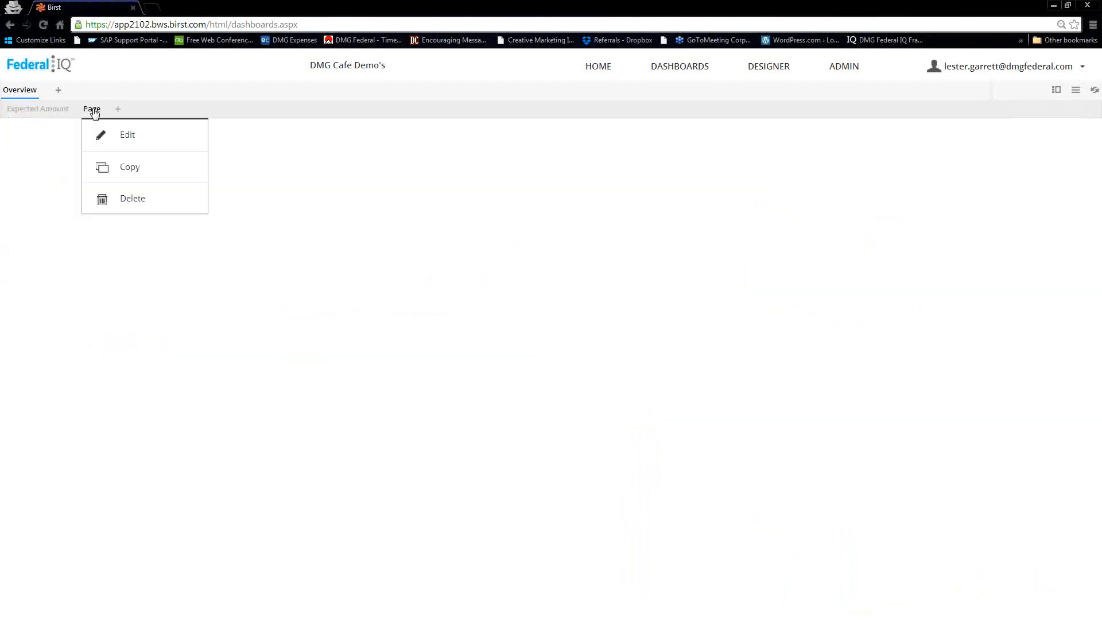
click(117, 138)
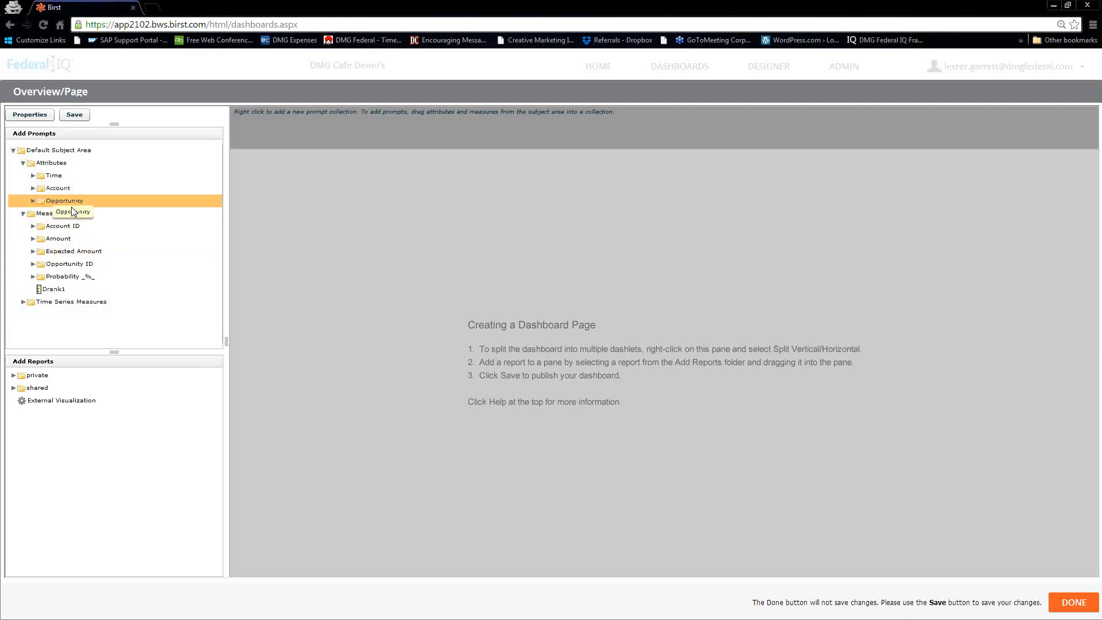
- Split the dashboard pane vertically and drop the private Top 10 States report into the top pane
click(14, 376)
drag(21, 390, 616, 337)
drag(680, 320, 652, 296)
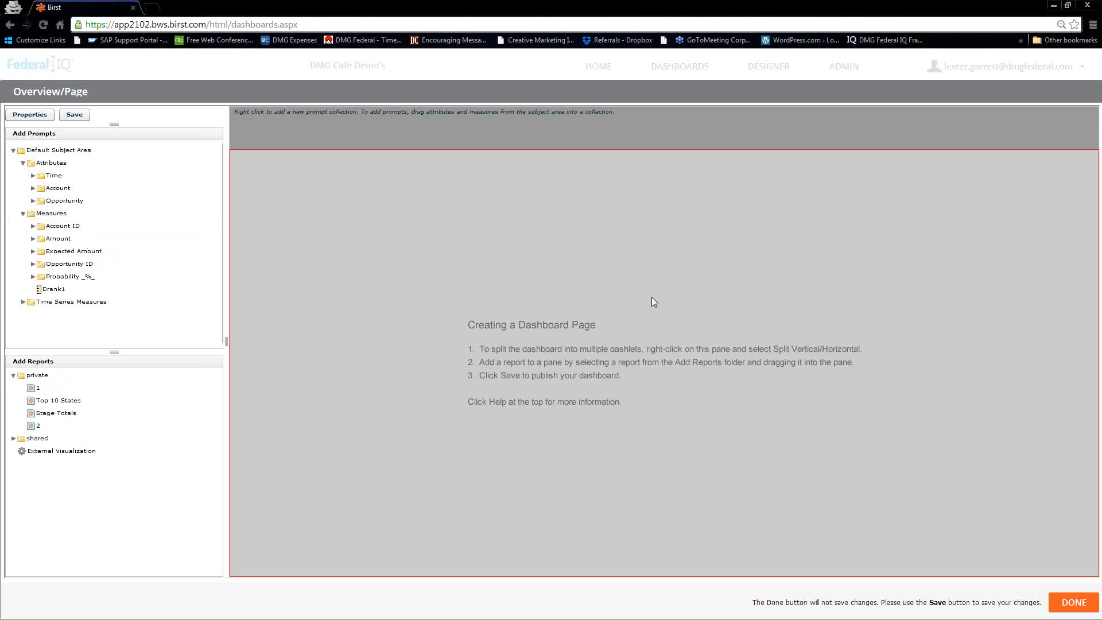
right_click(652, 297)
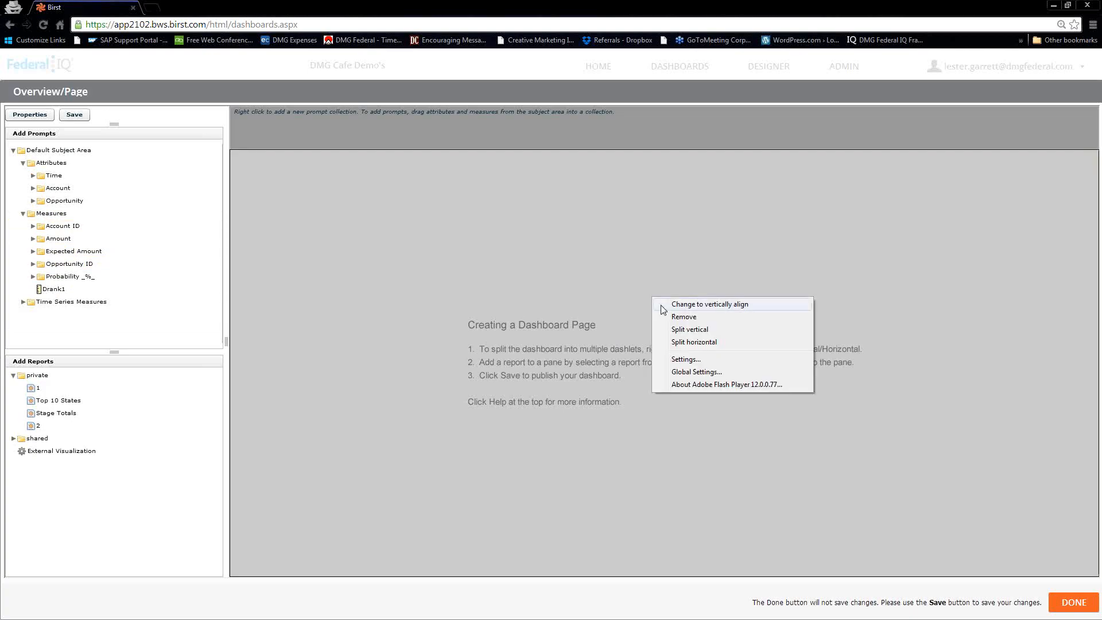
click(682, 330)
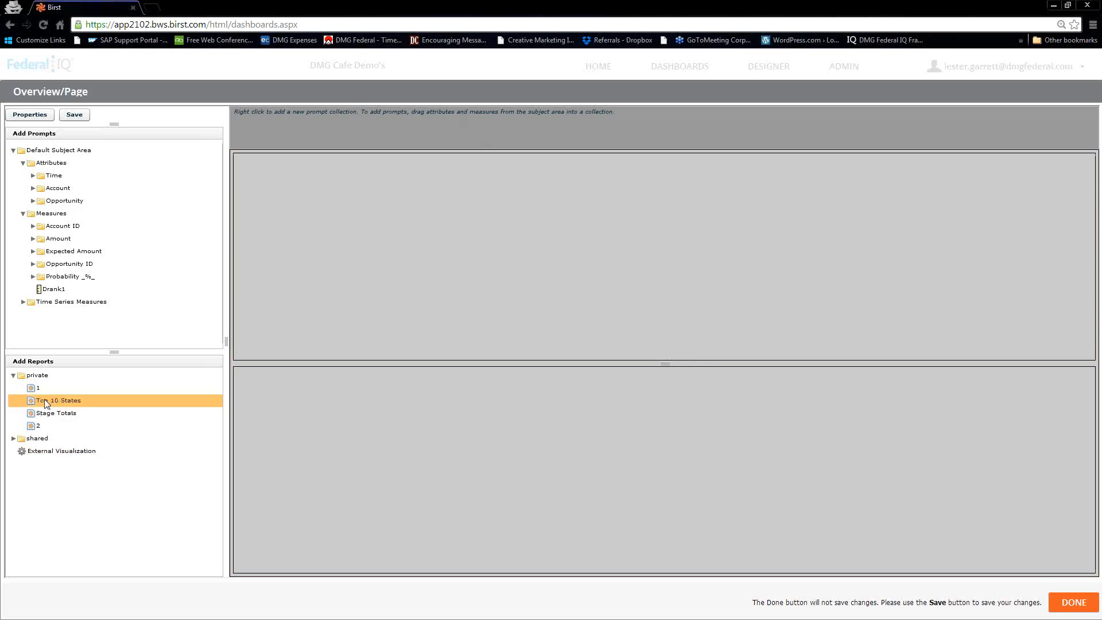
drag(63, 401, 593, 210)
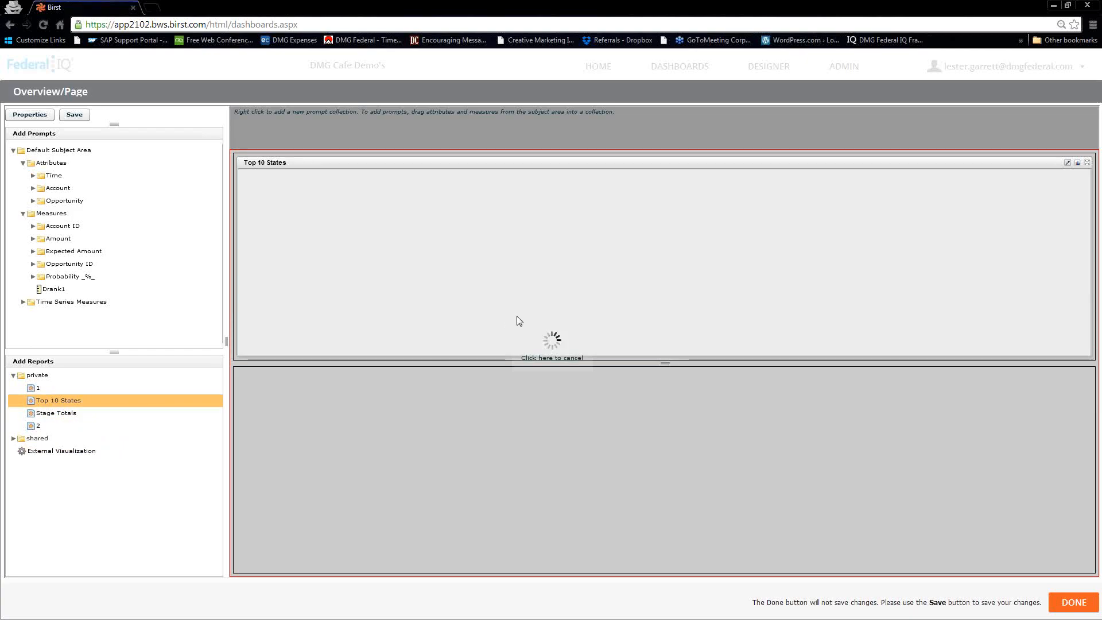
- Drop the Stage Totals report into the lower pane and open its dashlet settings
click(45, 414)
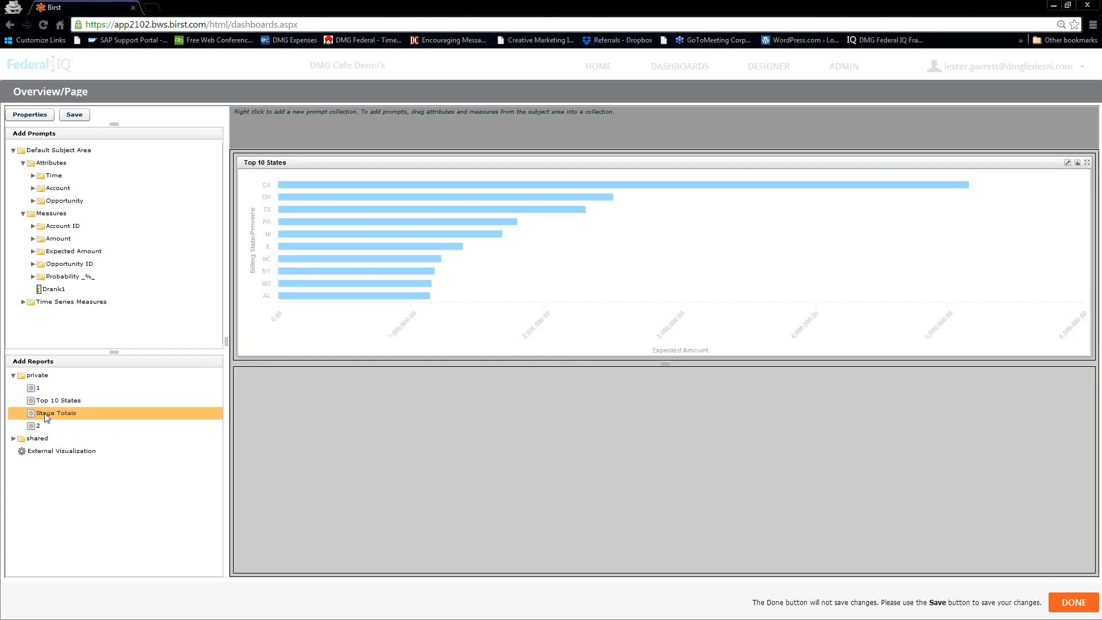
drag(45, 417, 581, 497)
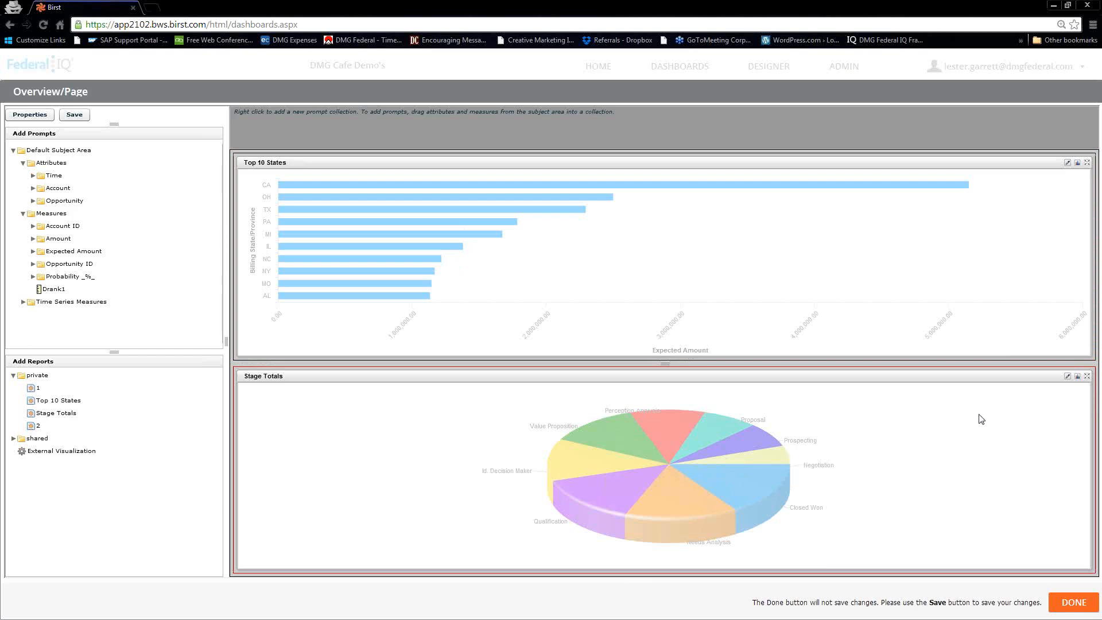
click(1066, 376)
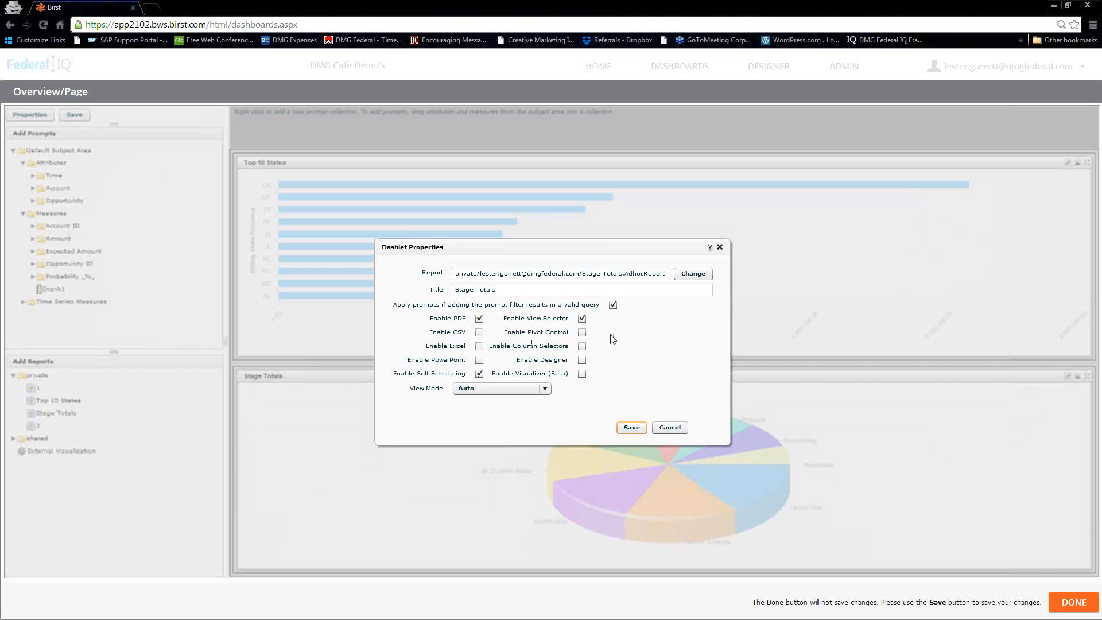
- Save Stage Totals settings, then enable View Selector, PDF, Pivot Control, Self Scheduling and PowerPoint on Top 10 States
click(633, 428)
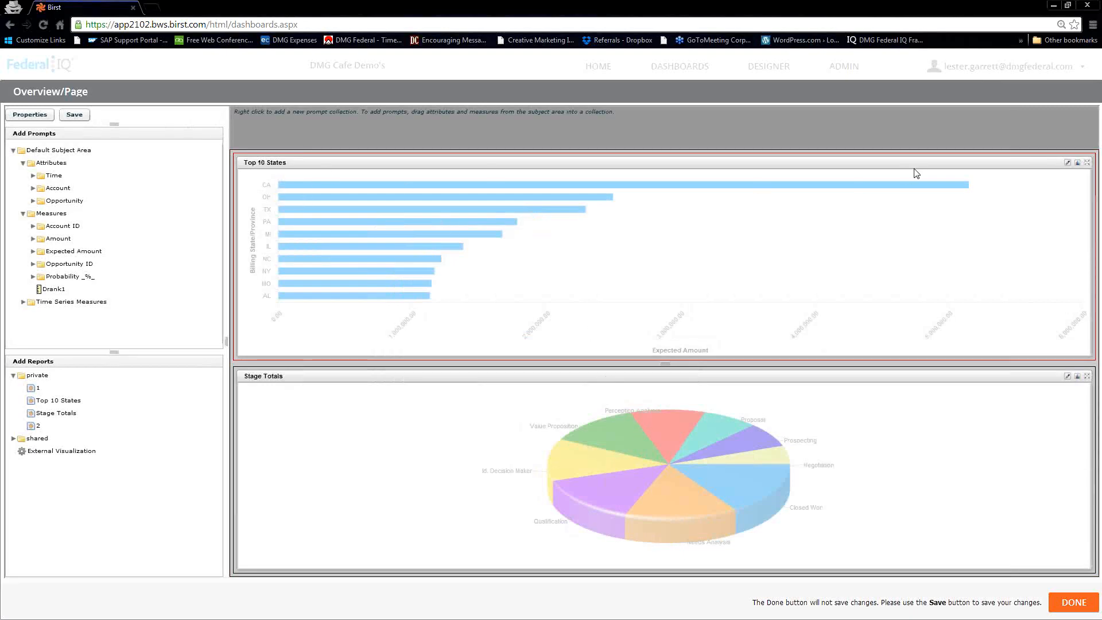
click(1066, 163)
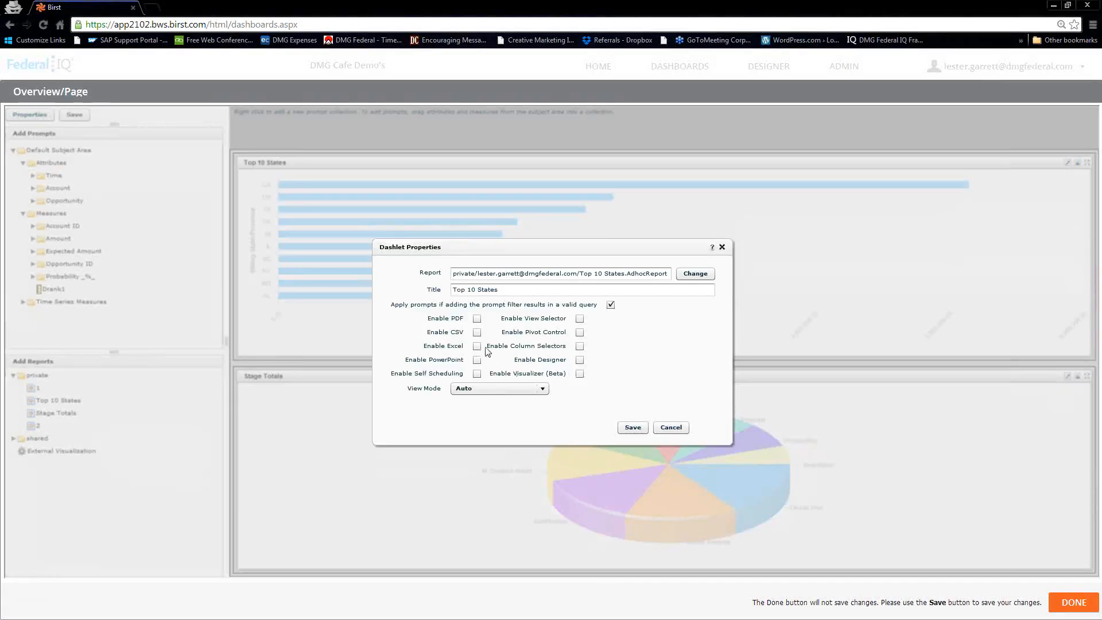
click(580, 319)
click(476, 319)
click(579, 333)
click(478, 374)
click(477, 360)
click(628, 428)
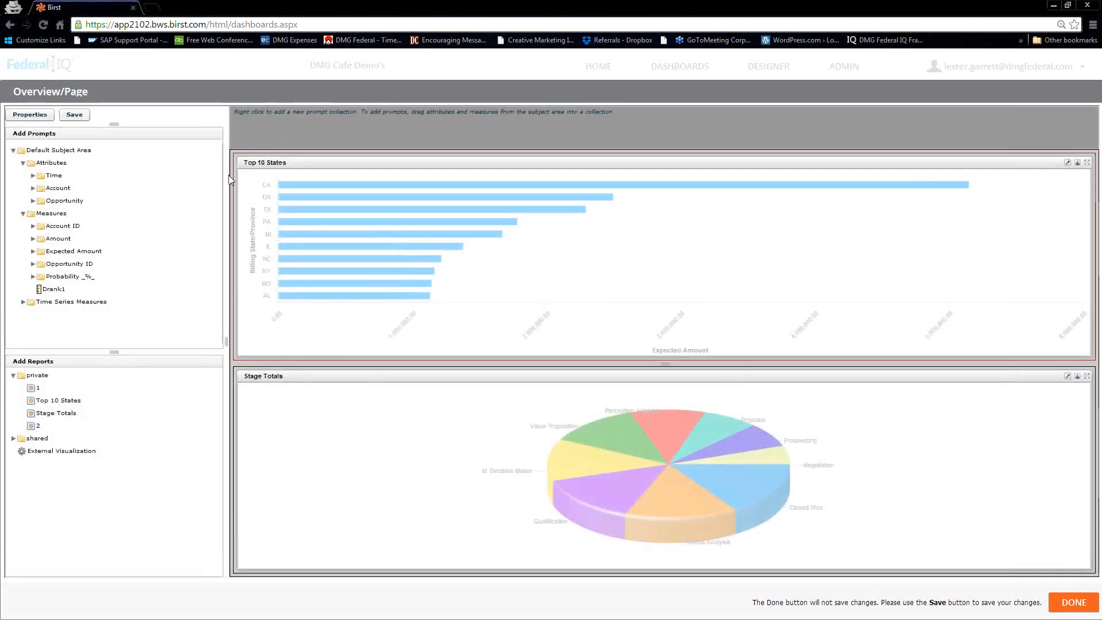
- Expand Account and Opportunity, then drag Stage, Region and Industry into the Default prompt collection
click(34, 189)
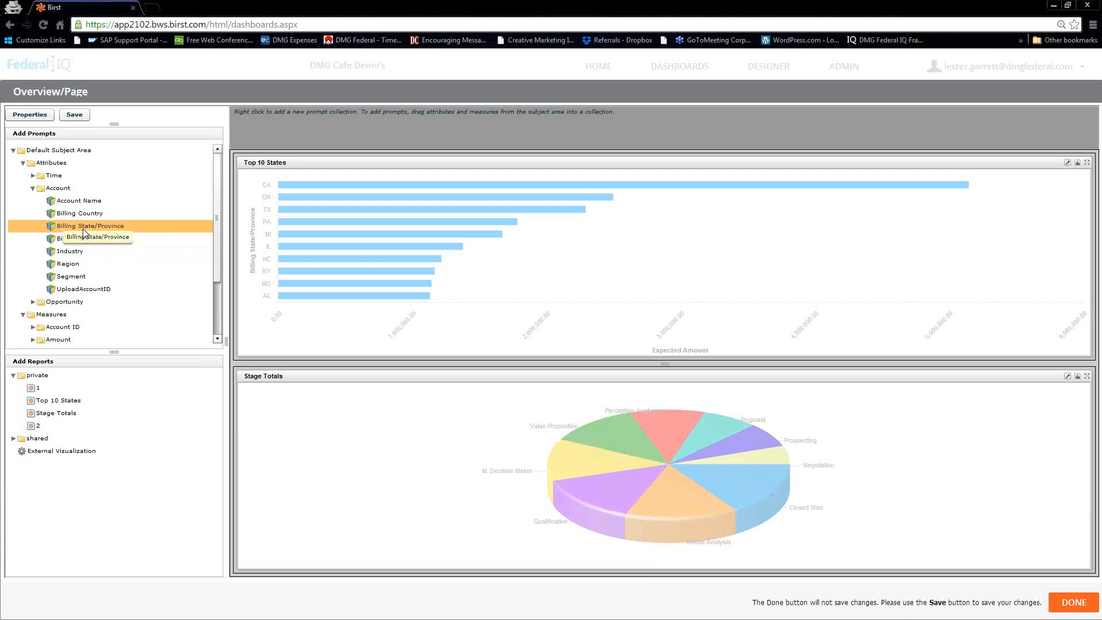
click(33, 303)
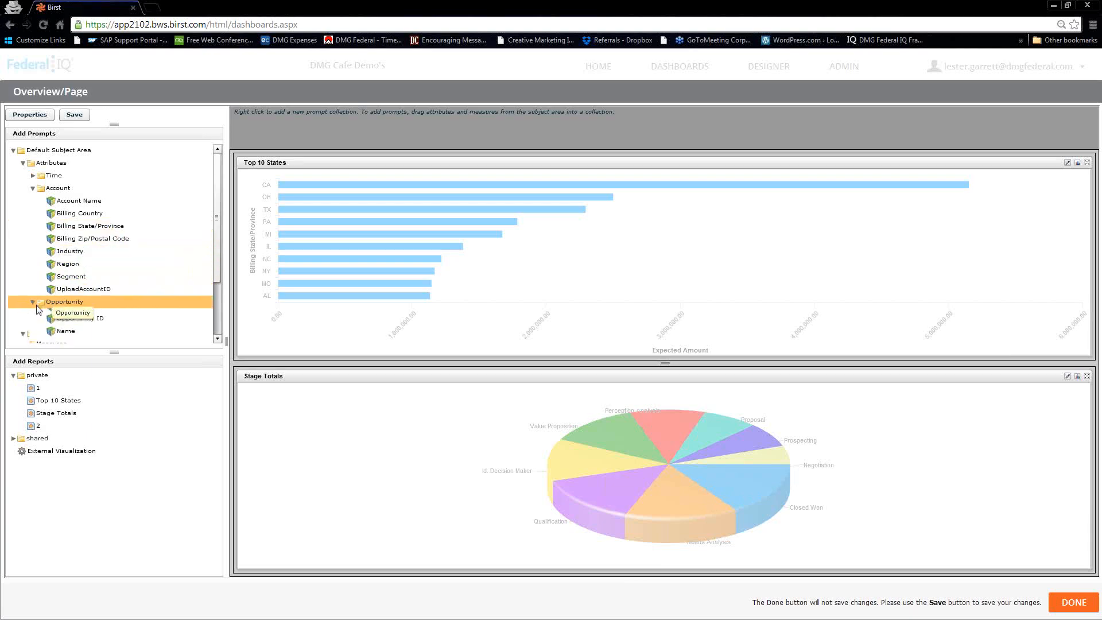
drag(217, 232, 218, 263)
drag(61, 292, 276, 127)
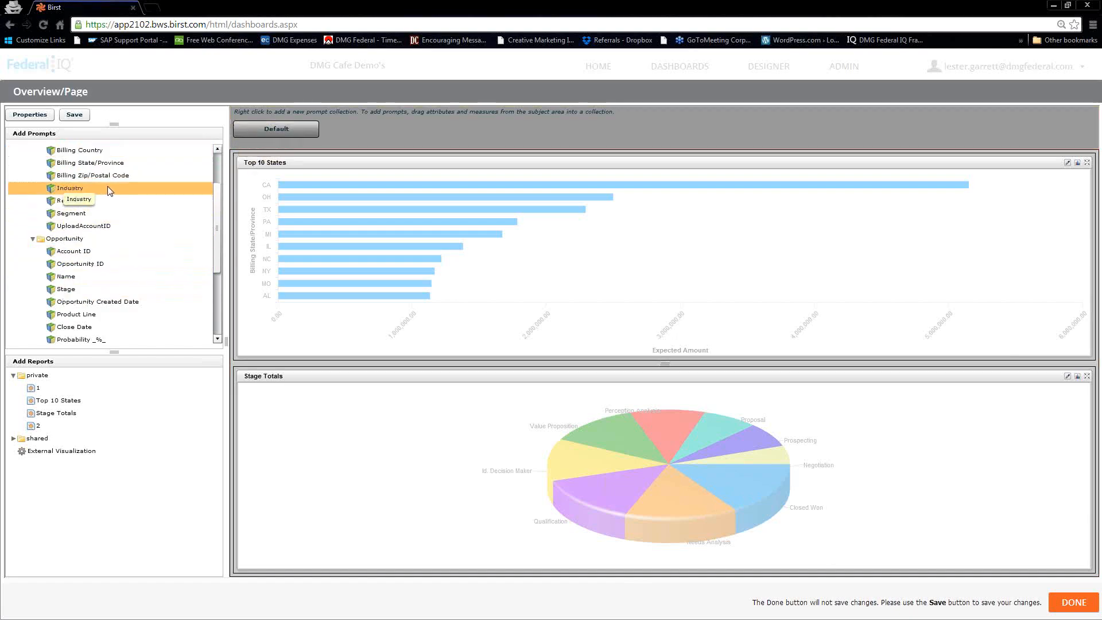
drag(69, 208, 317, 122)
drag(305, 134, 305, 134)
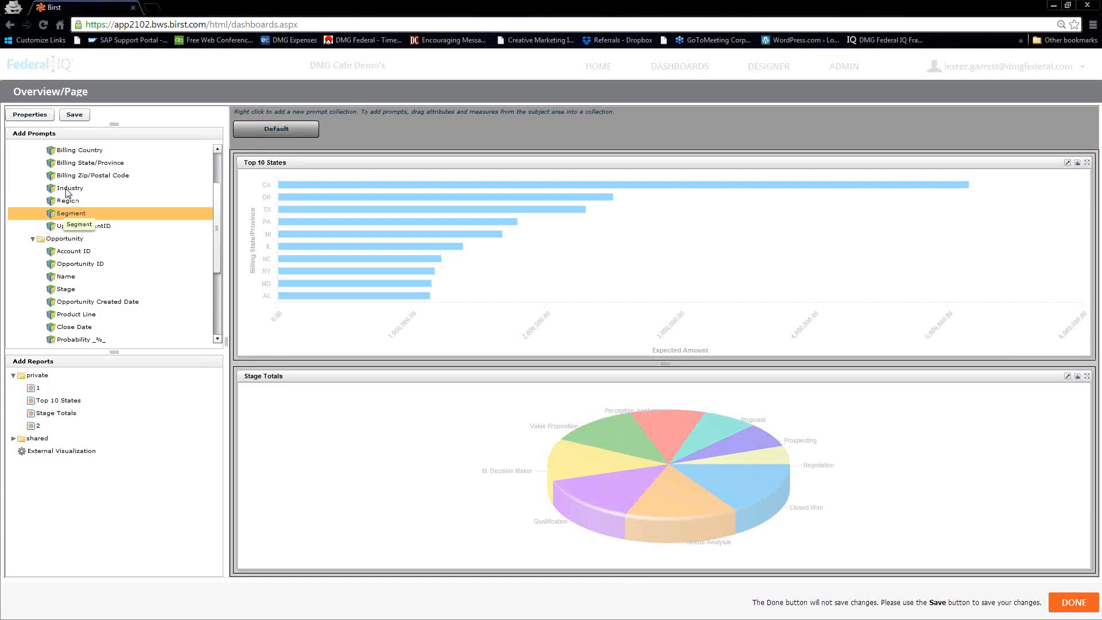
drag(74, 188, 290, 131)
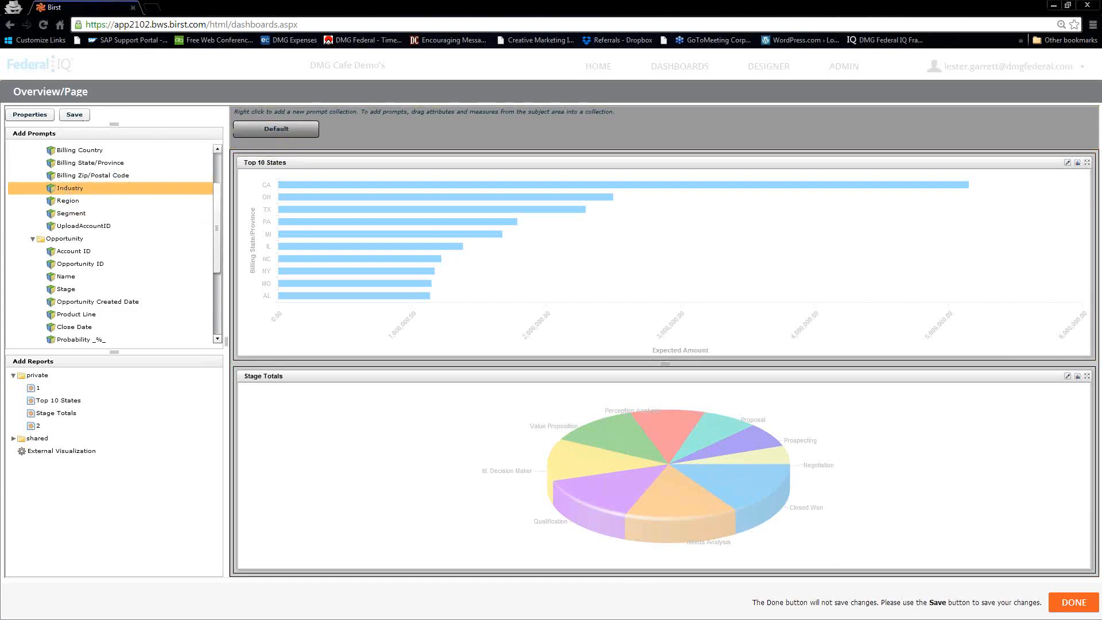
- Save the Page dashboard and pick Table from the Stage Totals view dropdown
click(77, 116)
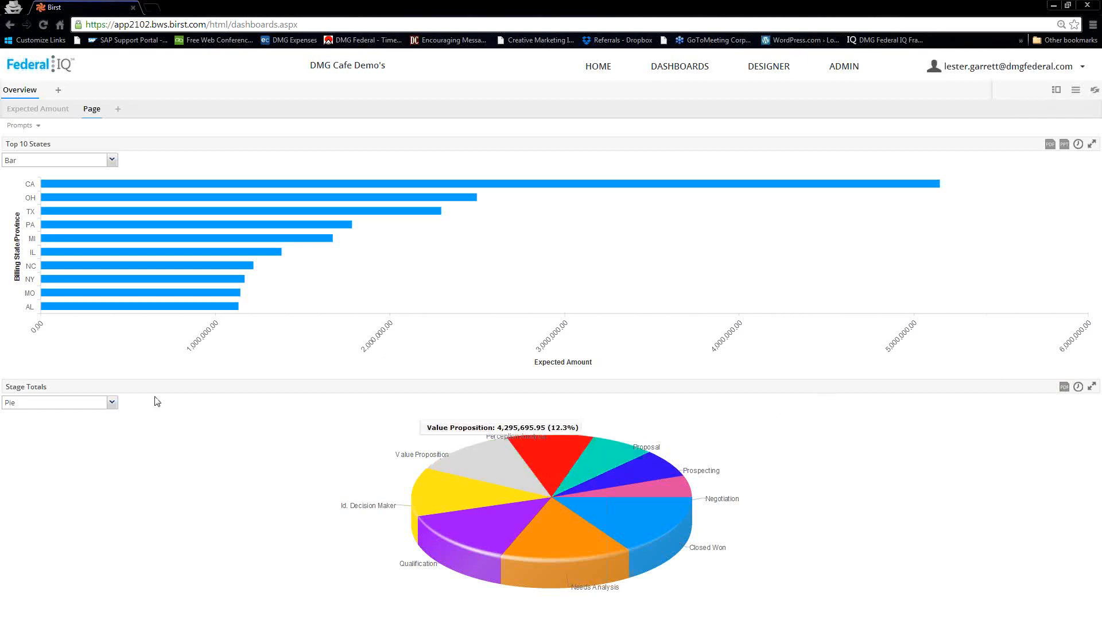
click(112, 403)
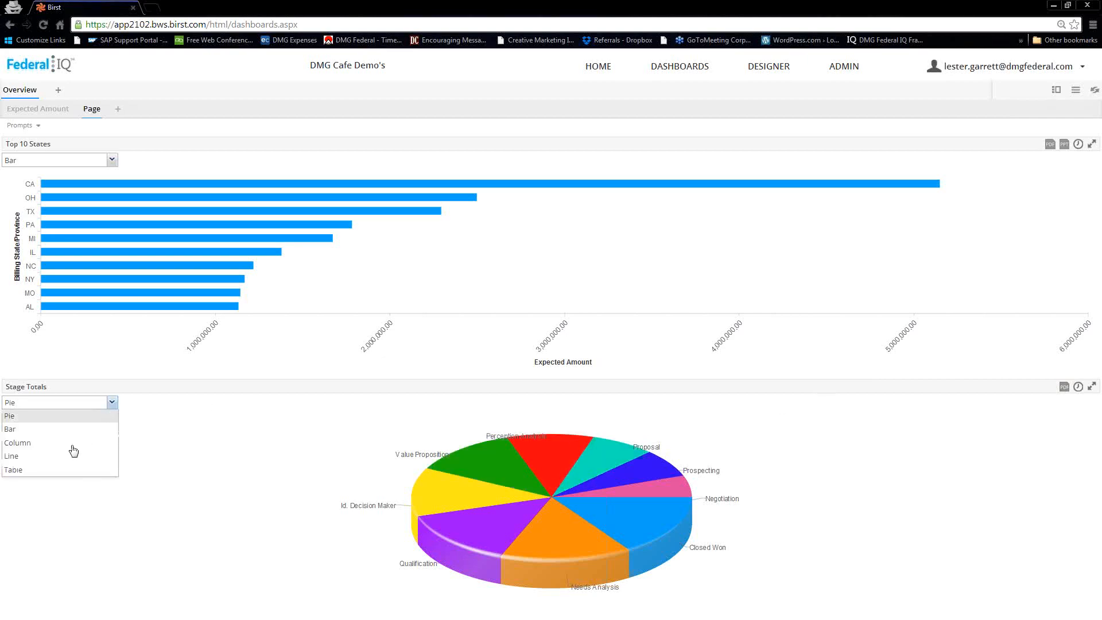
click(25, 470)
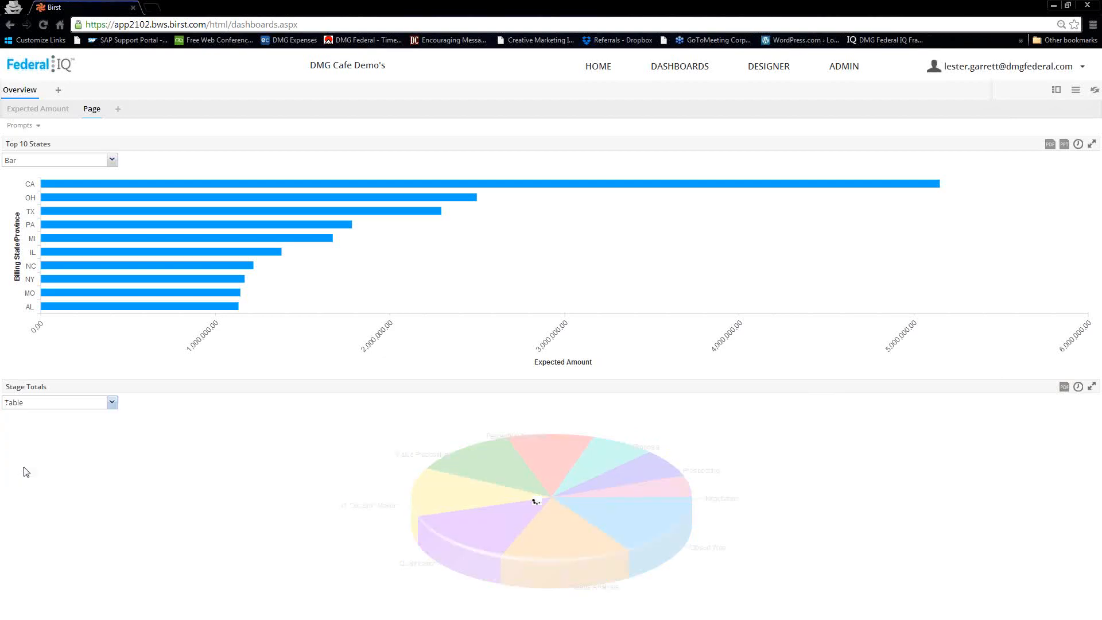